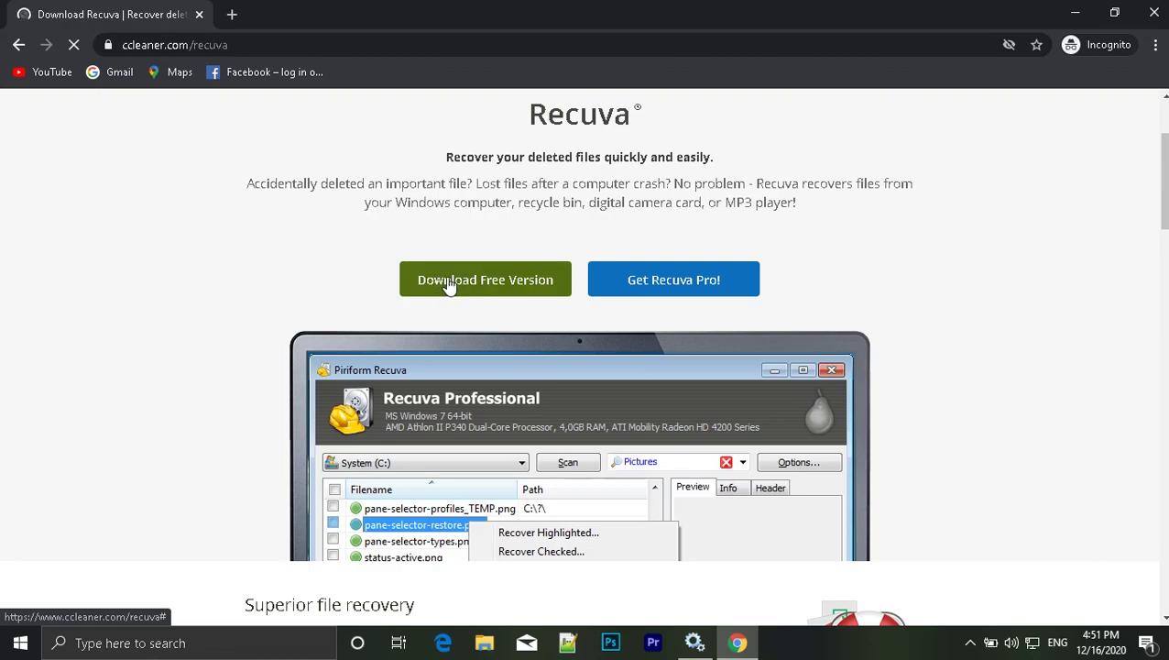
Open the download page for the free edition of Recuva from the product's website
left_click(514, 288)
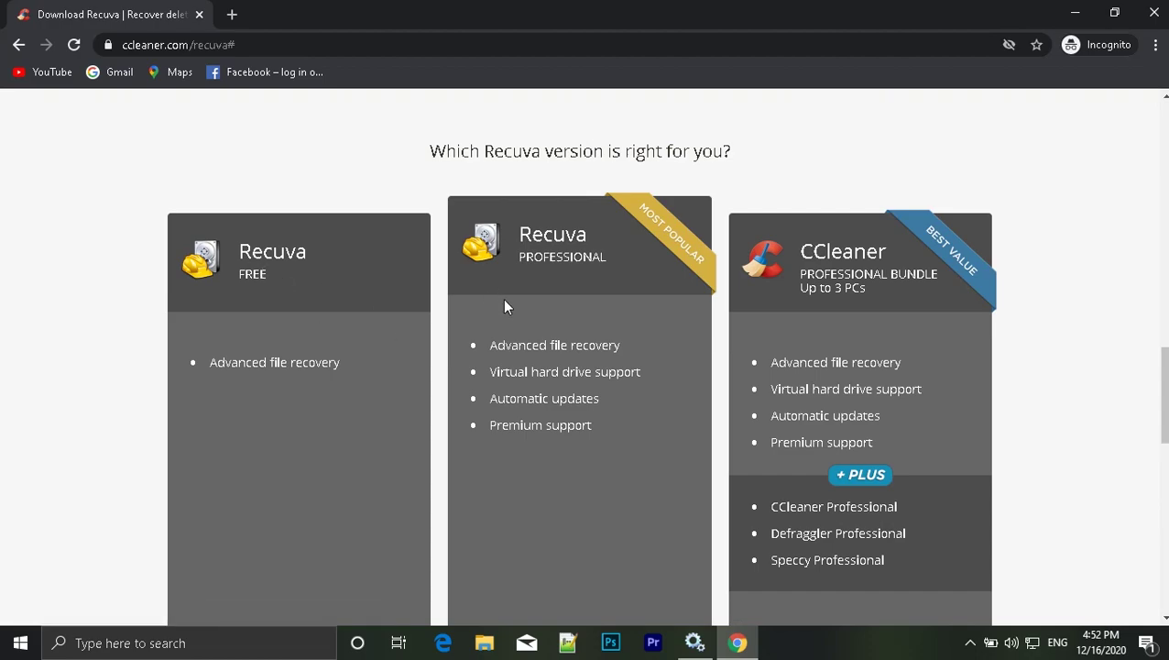
scroll(516, 313, "down", 3)
scroll(367, 320, "up", 3)
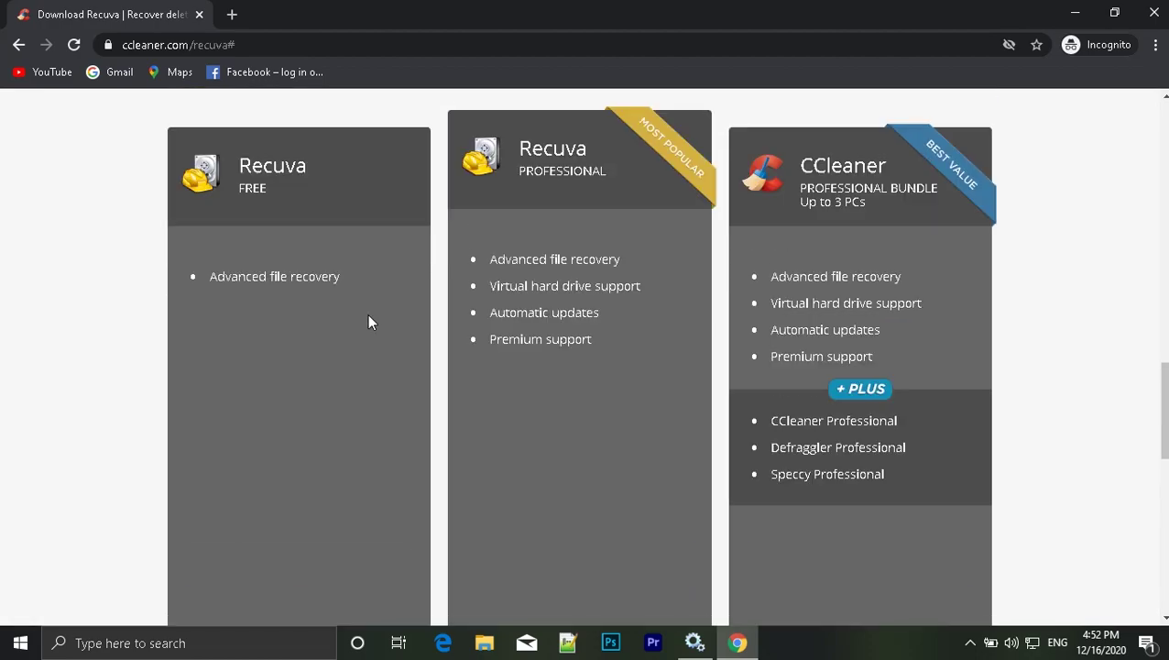
scroll(282, 289, "down", 5)
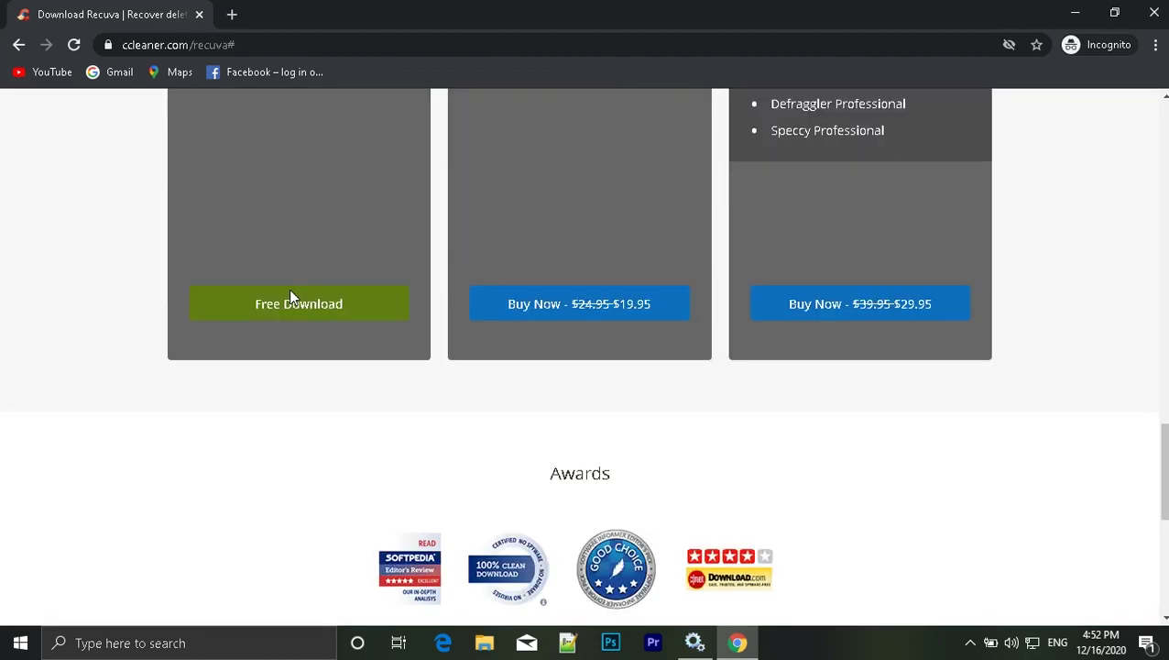
left_click(313, 311)
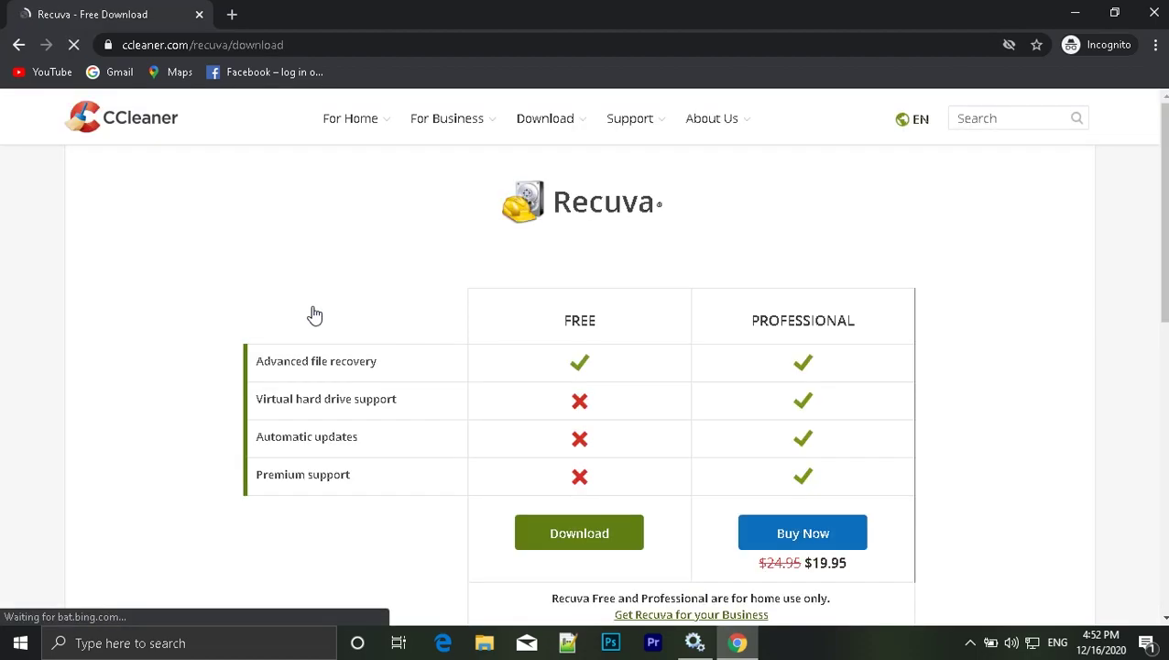
Compare the Free and Professional editions of Recuva and download the Free installer
double_click(568, 328)
left_click_drag(724, 335, 875, 328)
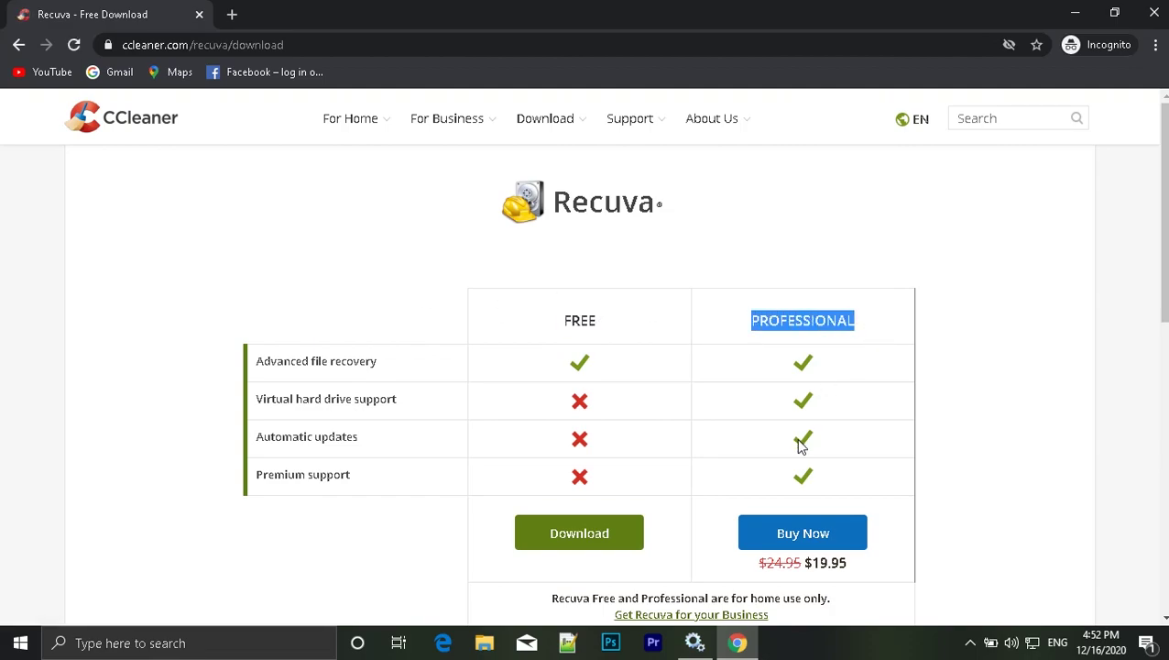
left_click(939, 359)
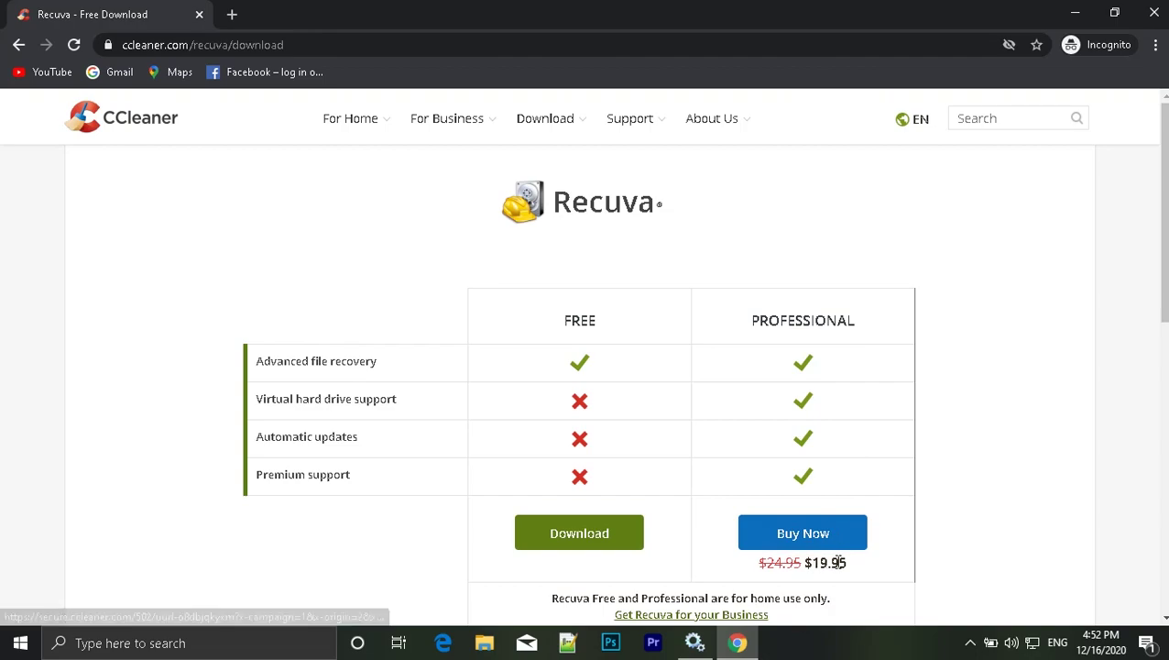
left_click(578, 542)
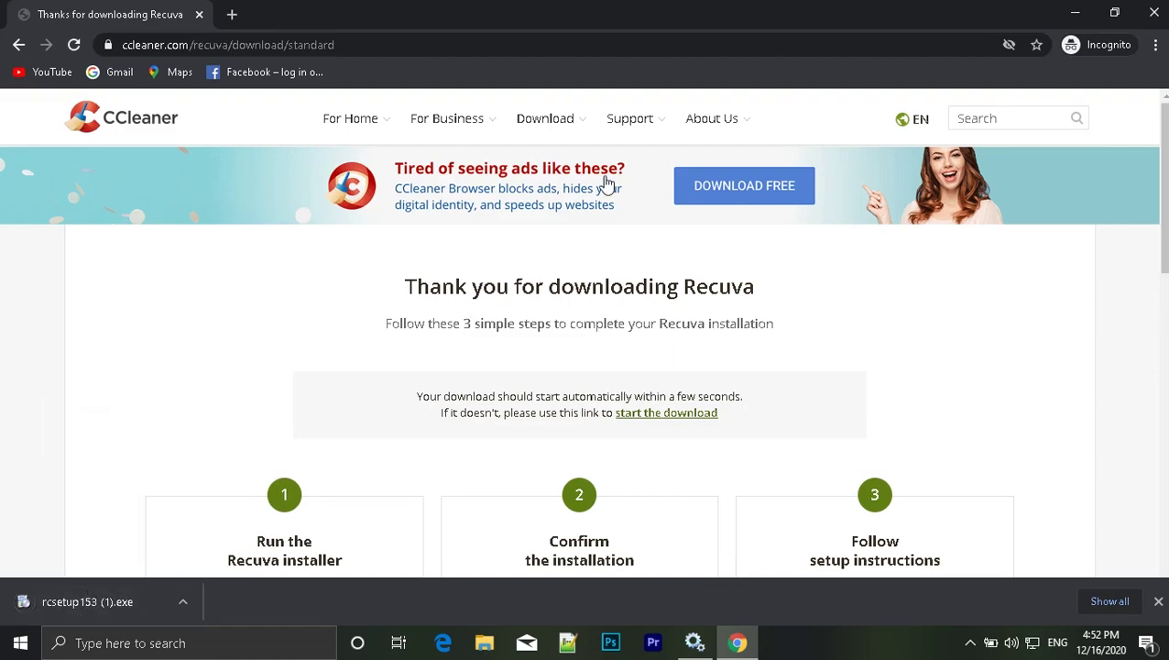
Place the downloaded rcsetup153 (1).exe on the desktop and minimize the browser window
left_click_drag(669, 17, 438, 60)
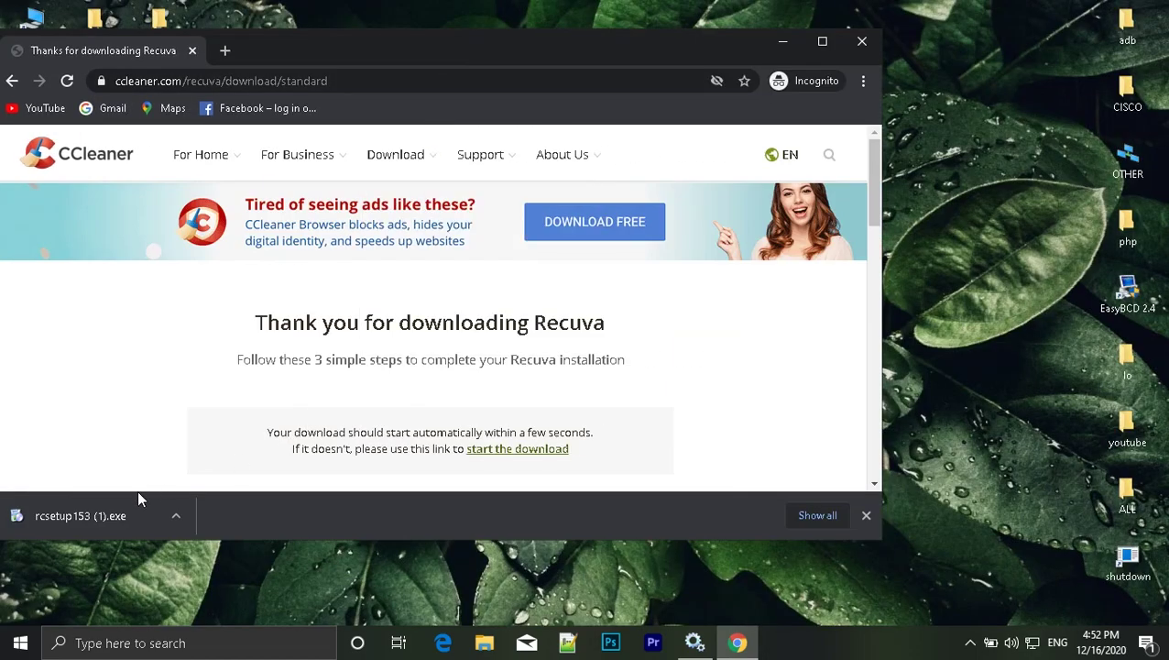
left_click_drag(114, 517, 1004, 364)
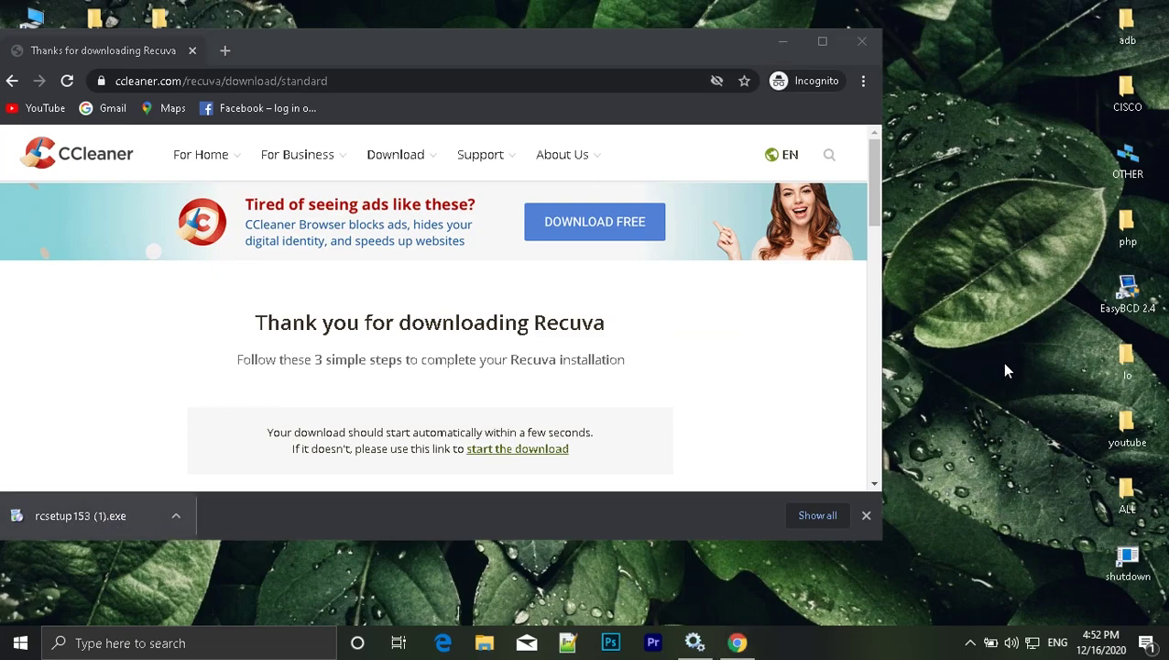
left_click_drag(664, 59, 770, 45)
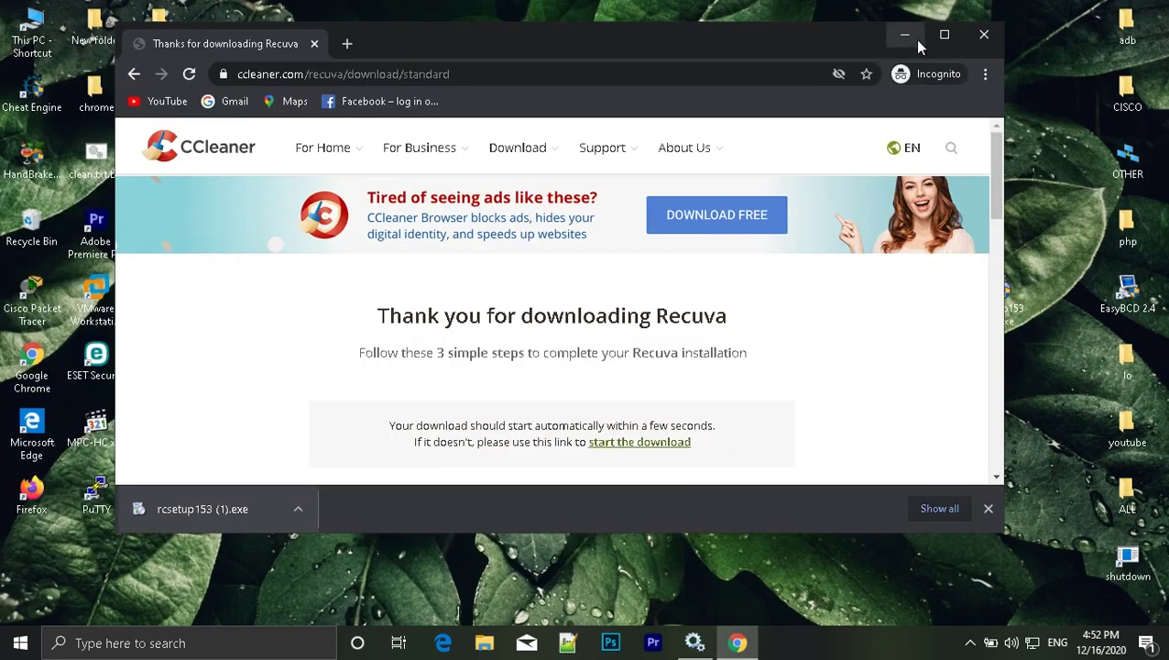
left_click(908, 35)
left_click(990, 312)
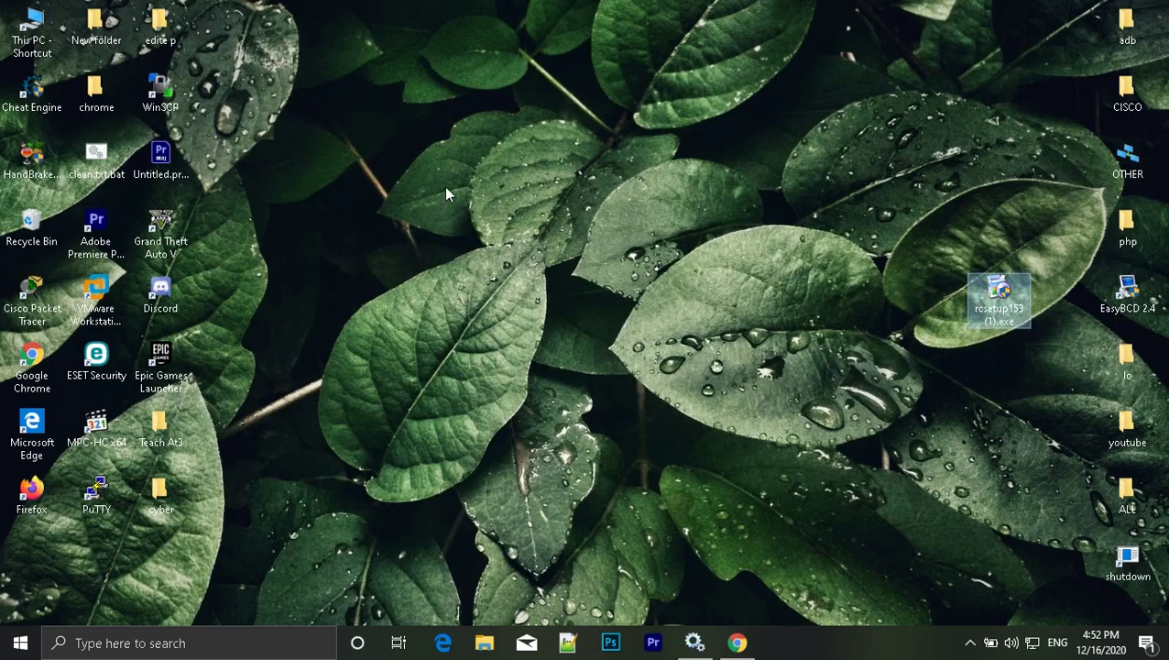
Open New Volume (G:) from This PC, view the contents of cyber.txt and close the file
double_click(36, 32)
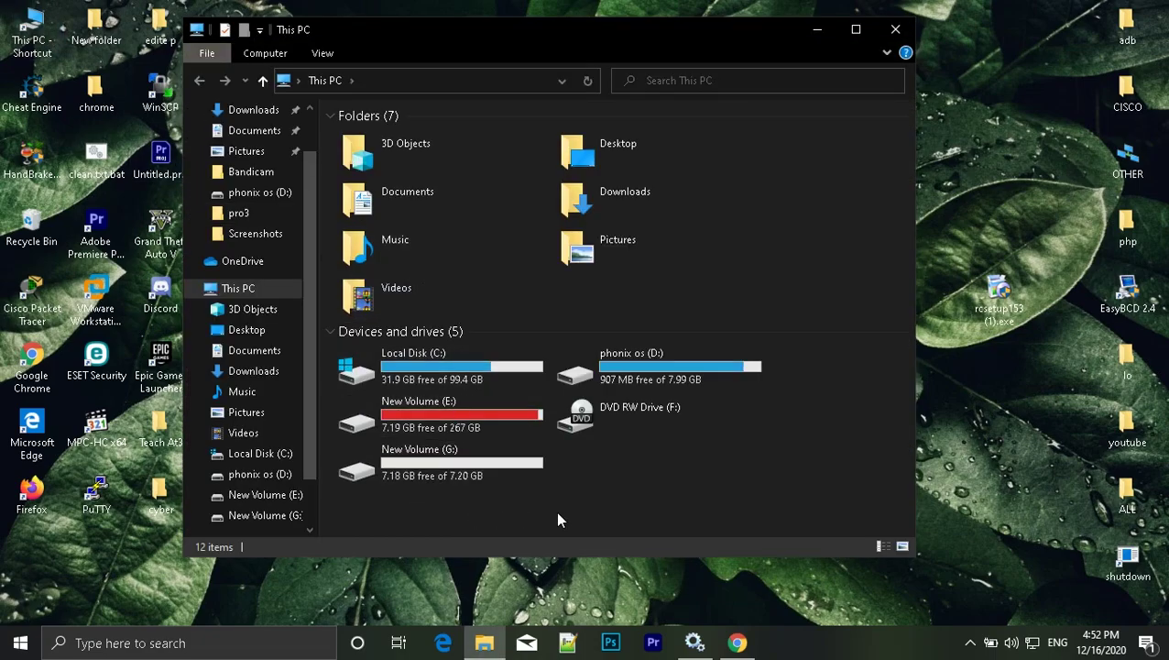
left_click(377, 453)
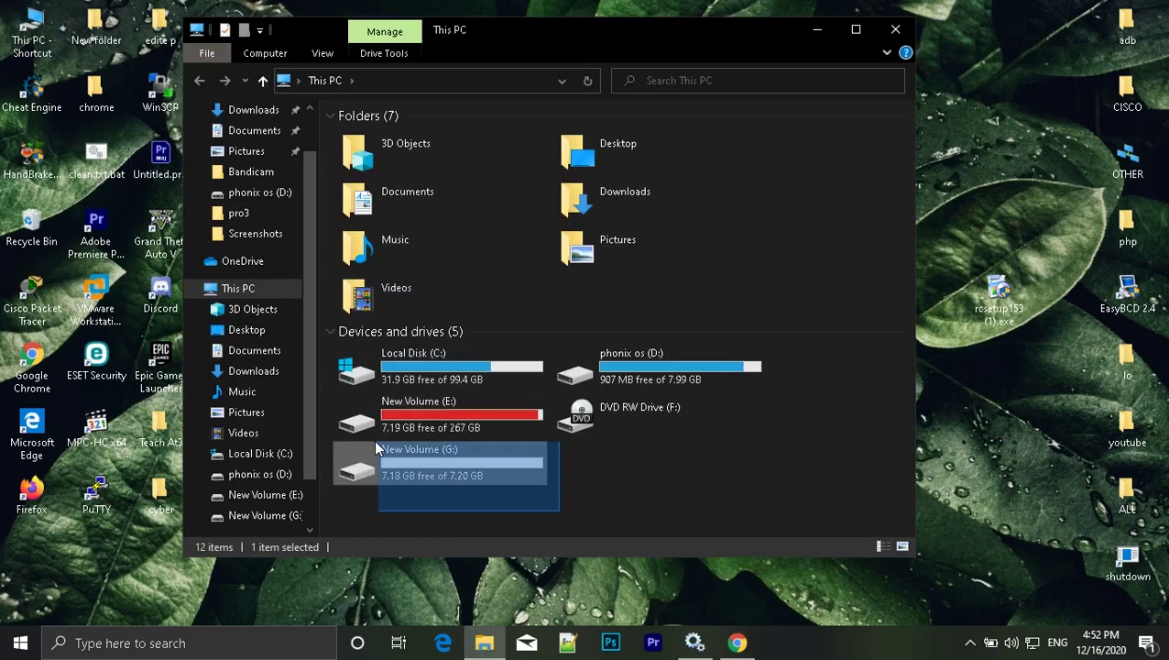
double_click(440, 462)
left_click_drag(437, 290, 377, 189)
double_click(369, 136)
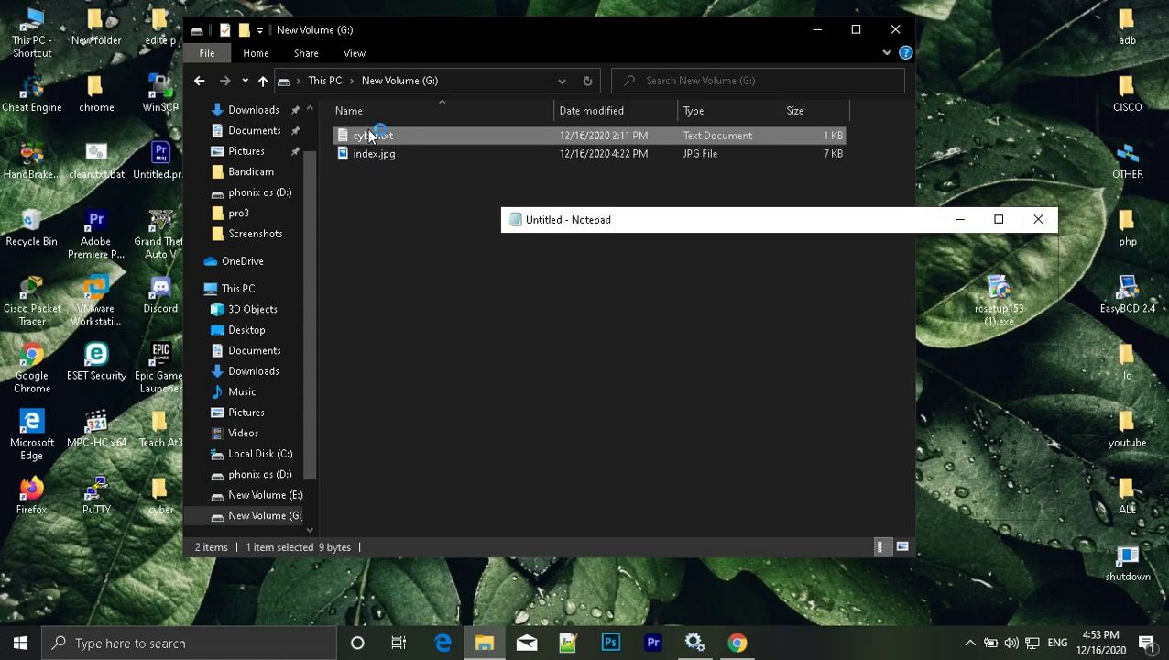
key("ctrl+a")
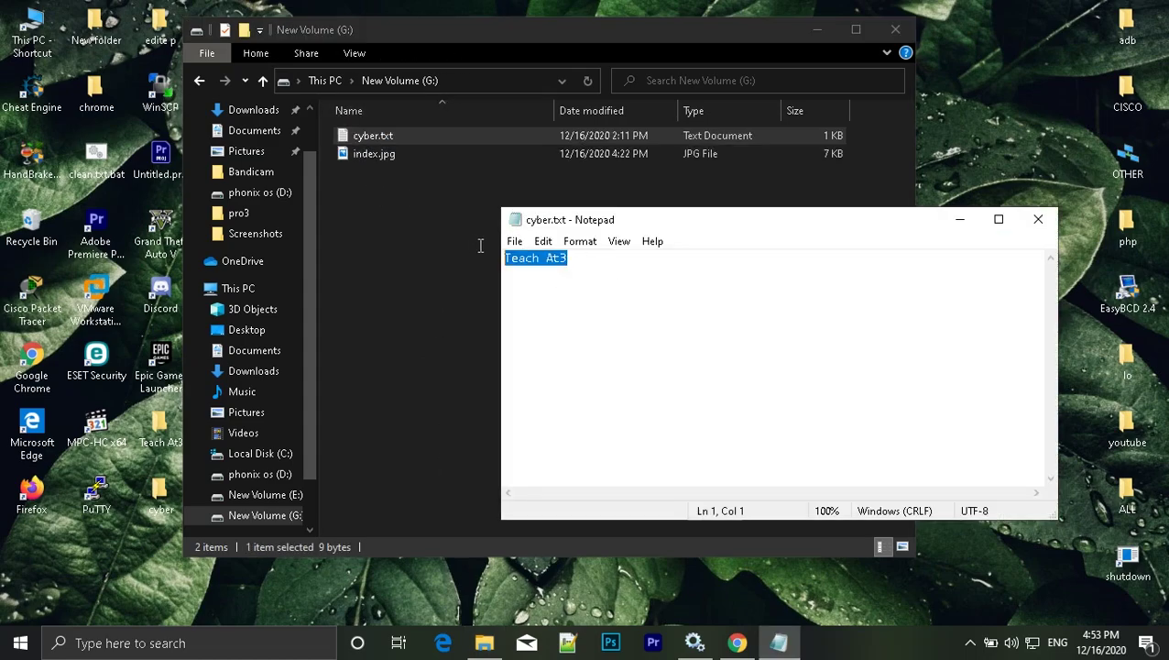
left_click(1038, 219)
View the picture index.jpg on New Volume (G:), close it, and minimize the file window at This PC
double_click(385, 155)
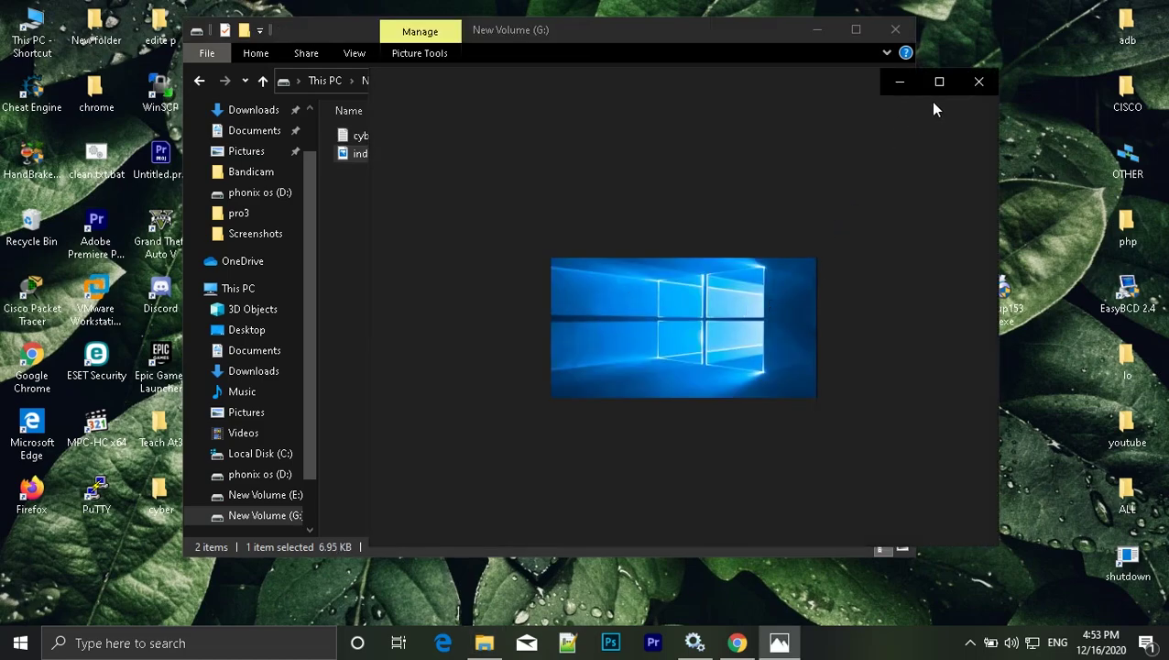
left_click(978, 81)
left_click(665, 227)
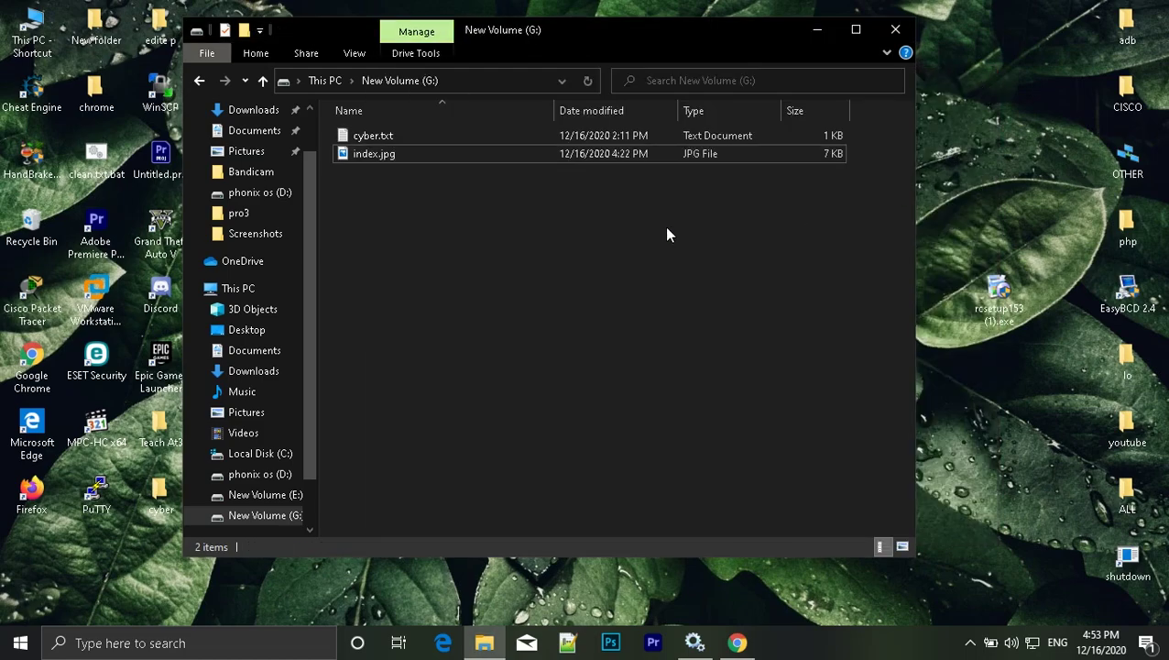
left_click(199, 83)
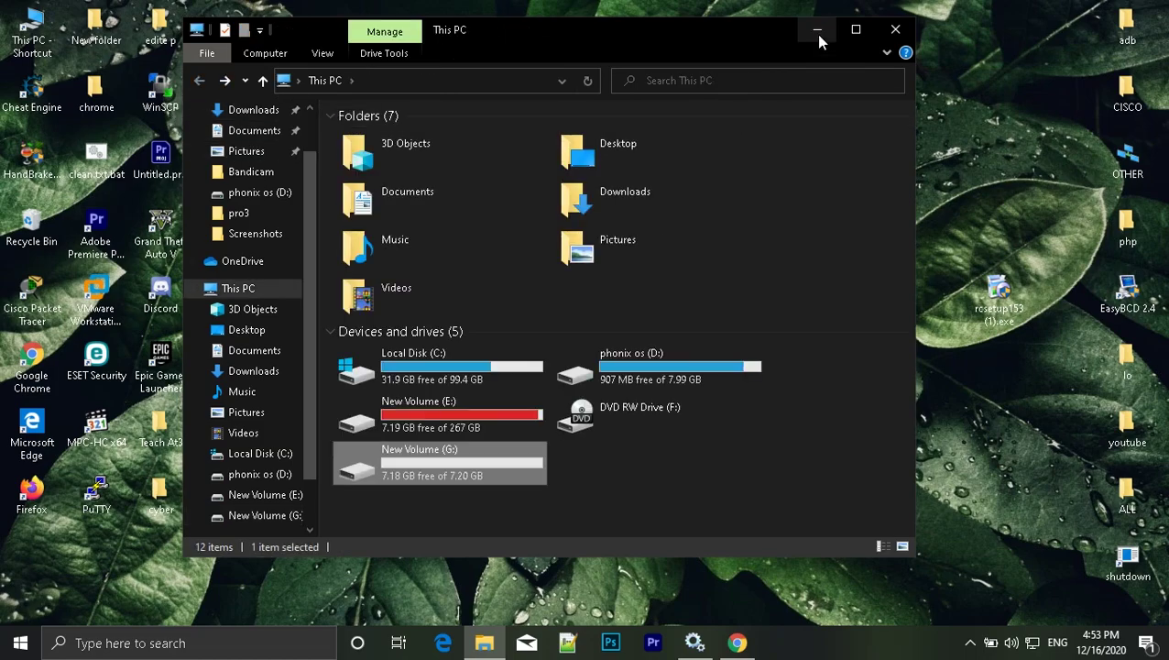
left_click(817, 33)
Install Recuva v1.53 from the desktop installer with the default install options, and close the setup and release notes without running it
double_click(989, 295)
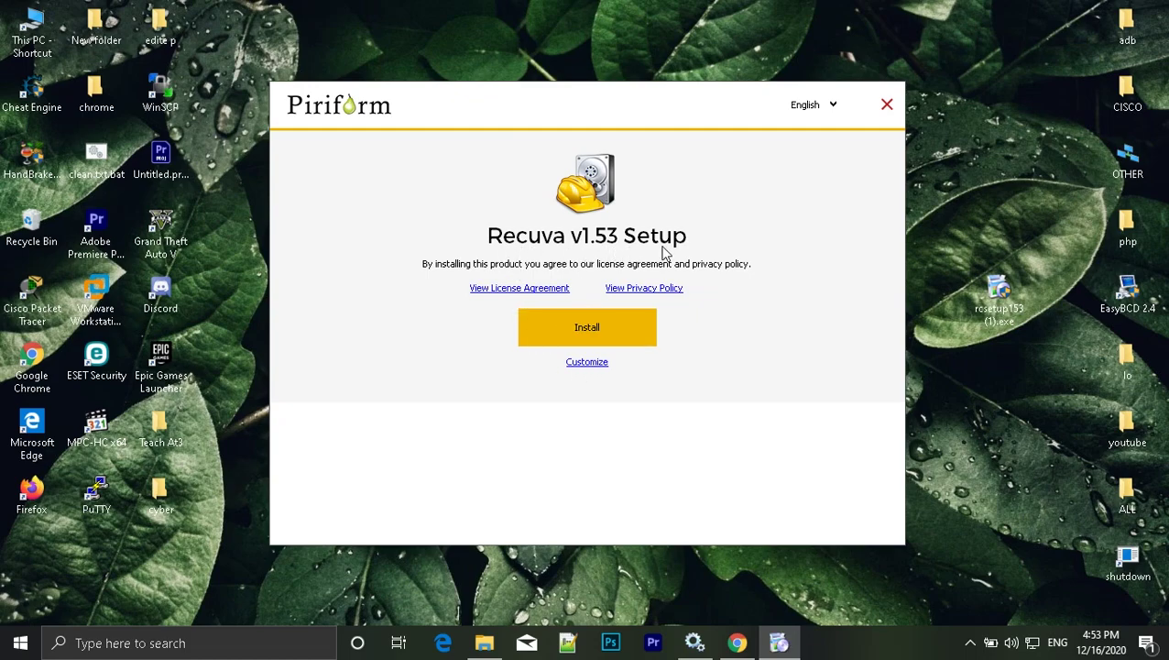
left_click(586, 363)
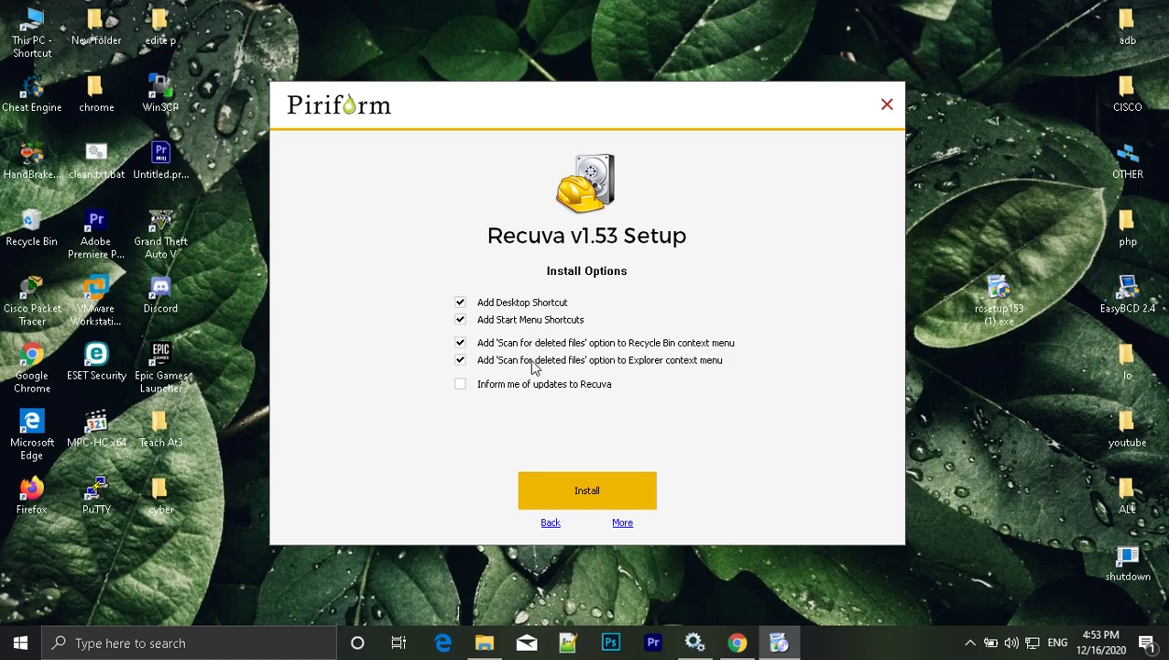
left_click(612, 504)
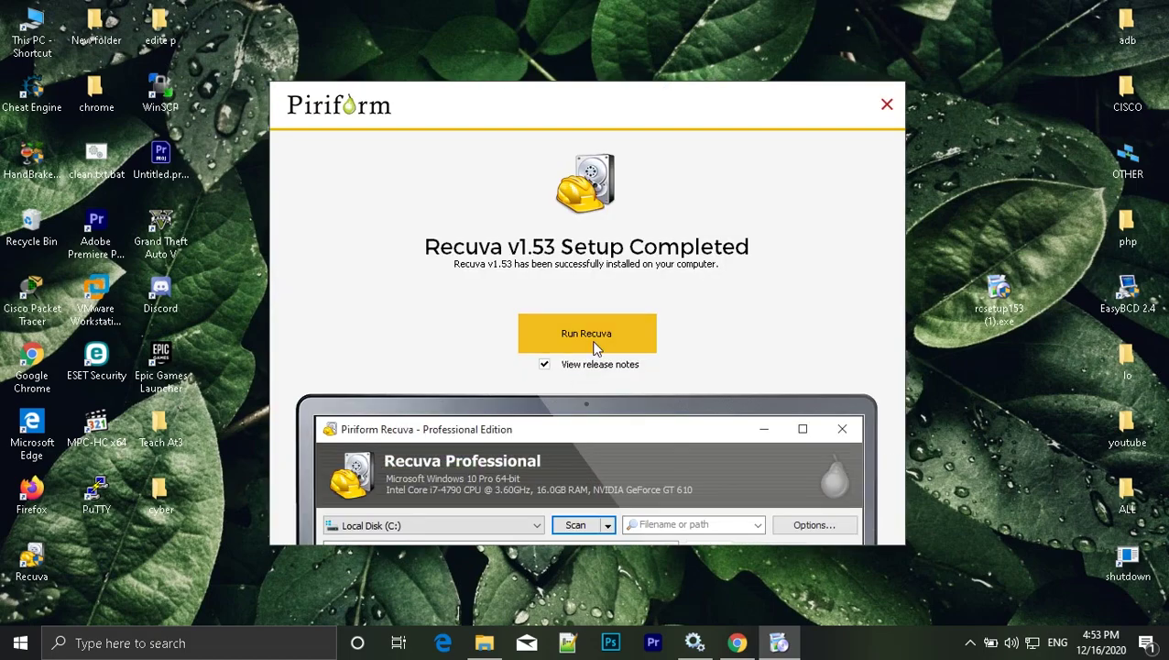
left_click(886, 106)
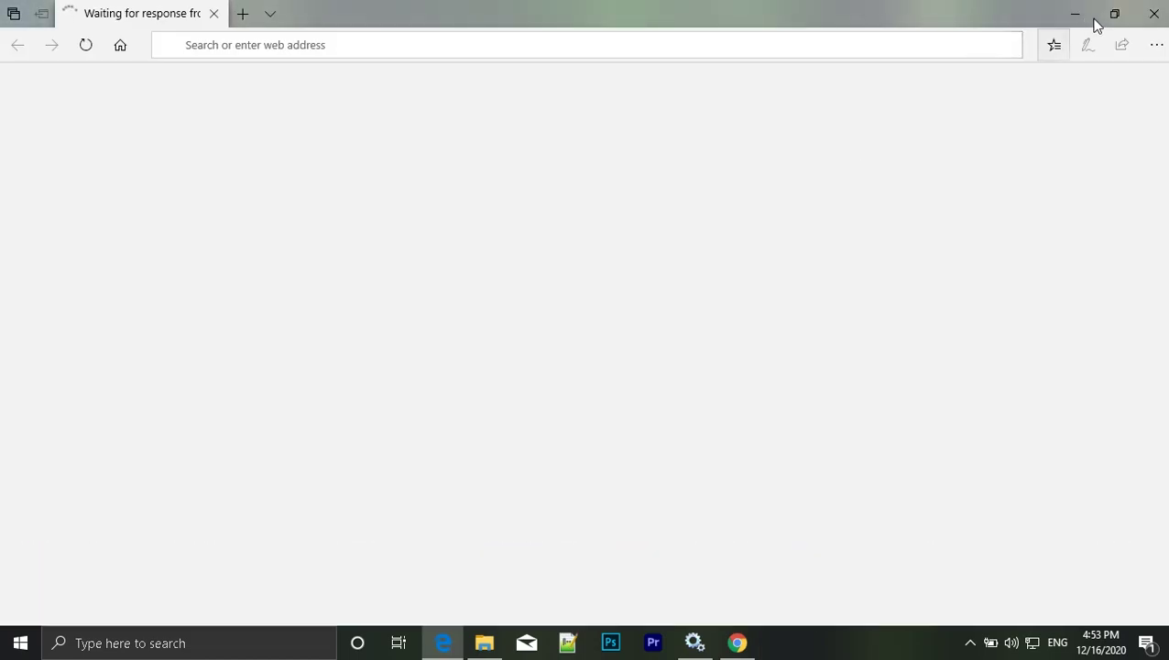
left_click(1154, 13)
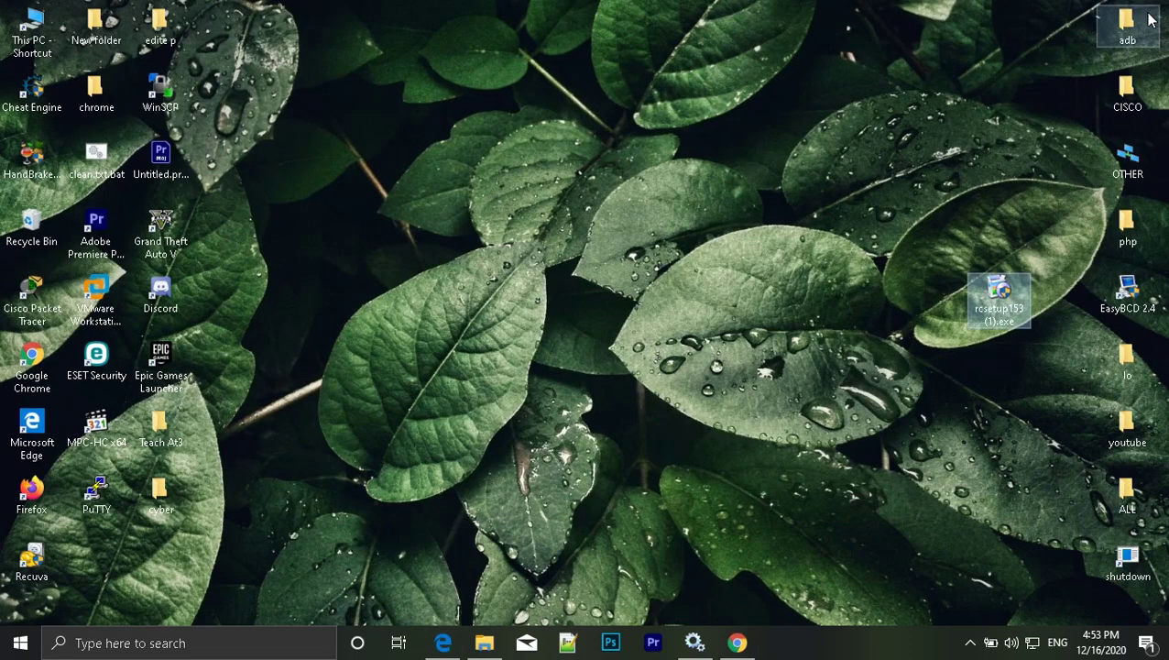
left_click(619, 321)
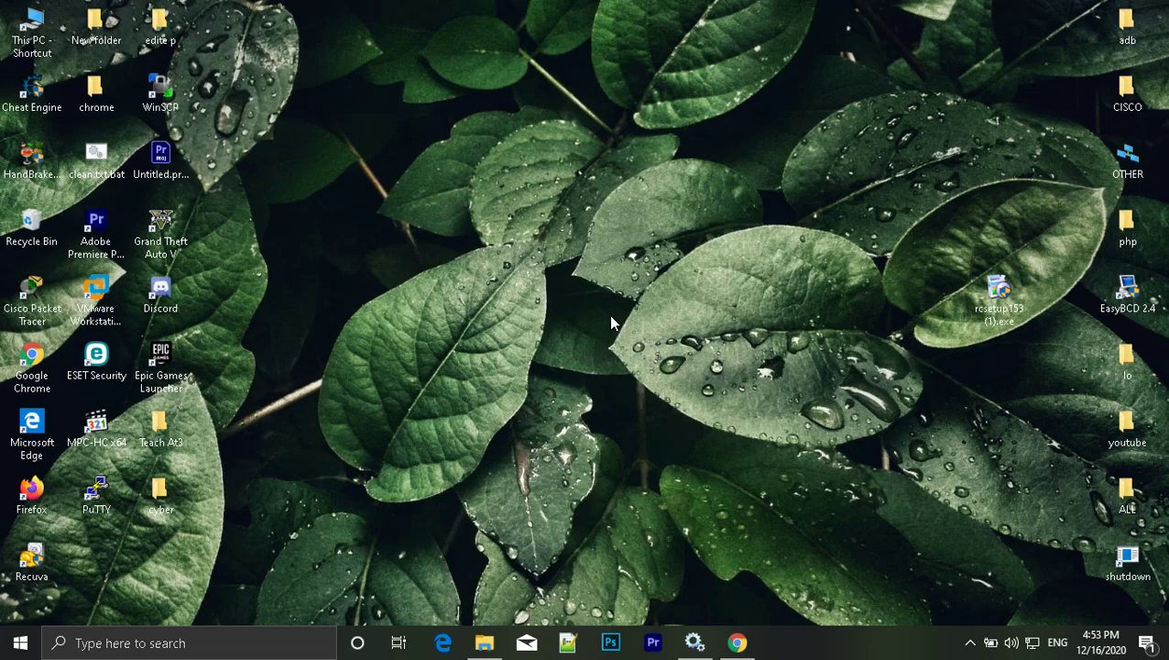
Permanently delete cyber.txt and index.jpg from New Volume (G:)
left_click(499, 651)
left_click(418, 460)
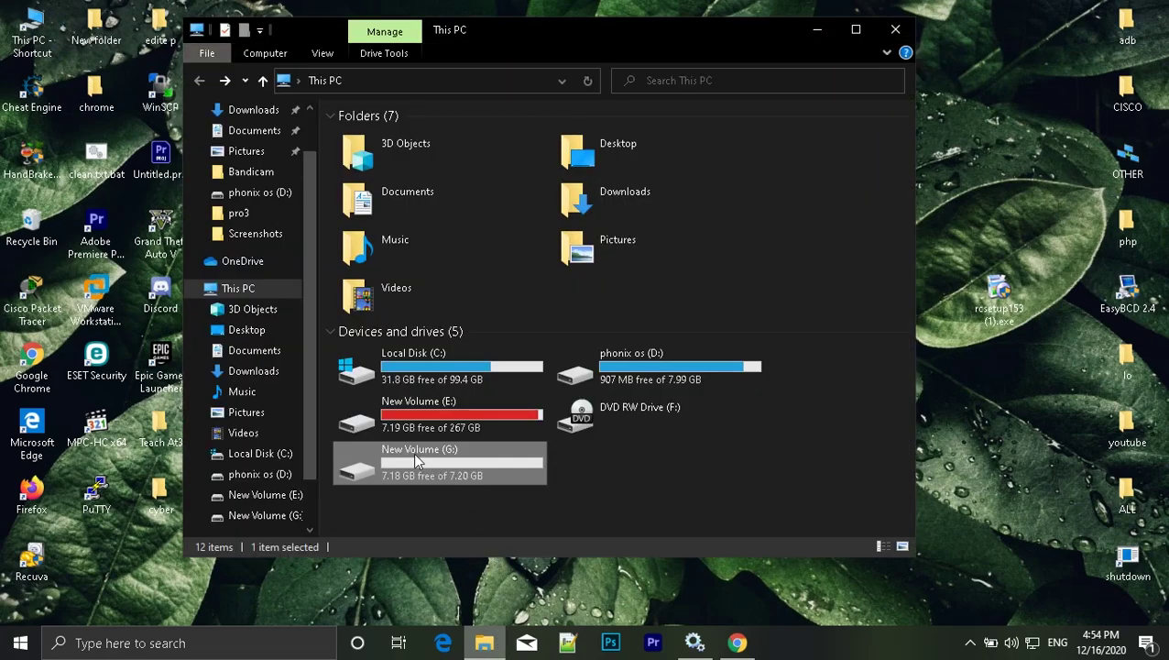
double_click(470, 465)
left_click_drag(459, 221, 362, 149)
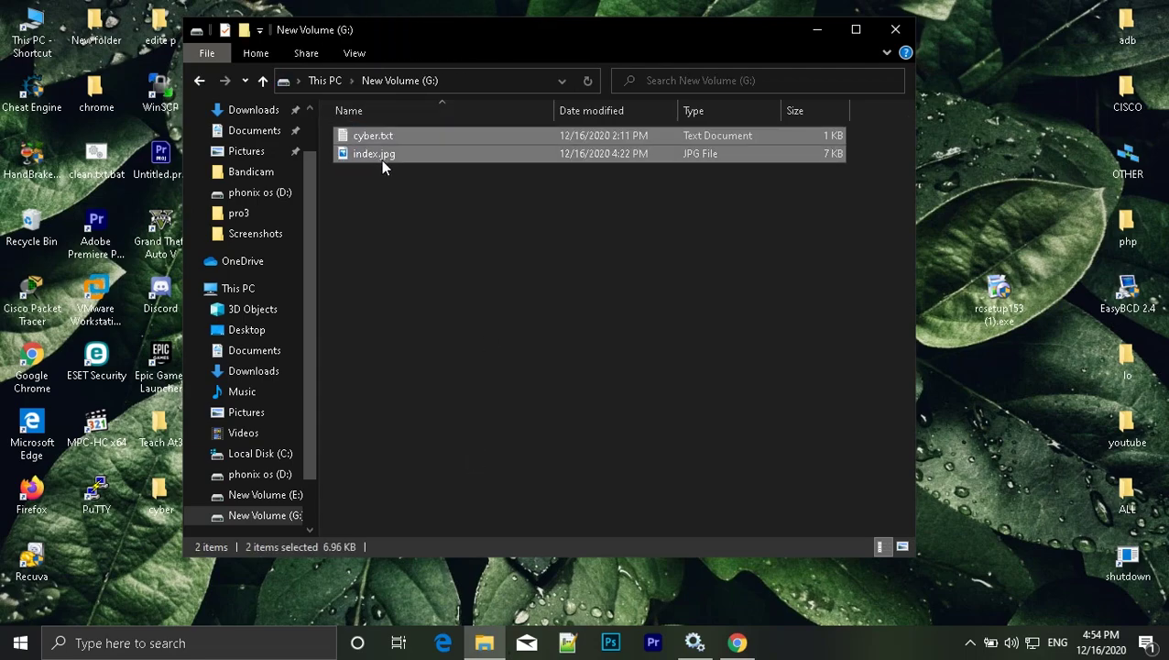
key("shift+Delete")
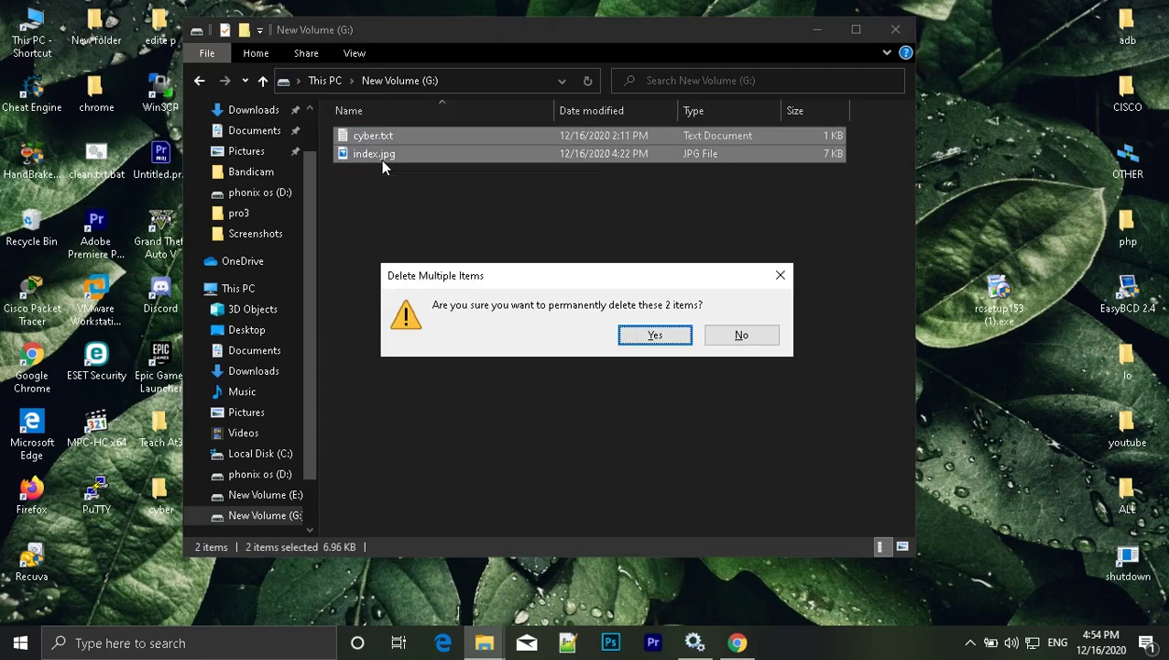
left_click(675, 342)
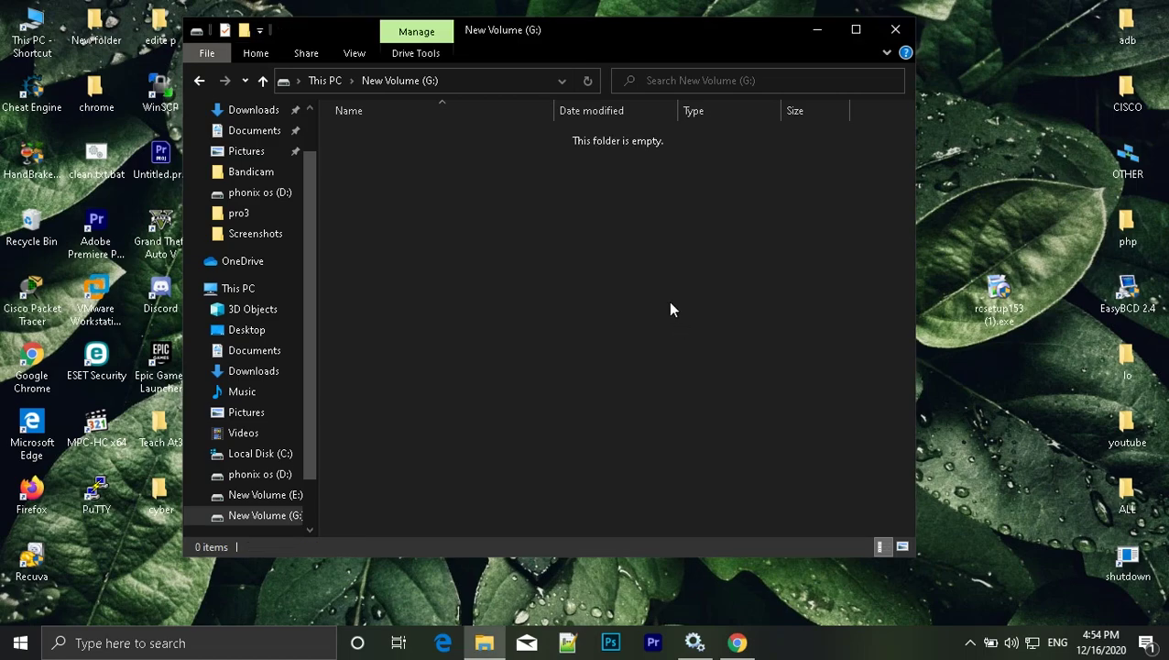
Reopen New Volume (G:) from This PC to check its contents, and minimize the file window
left_click(197, 80)
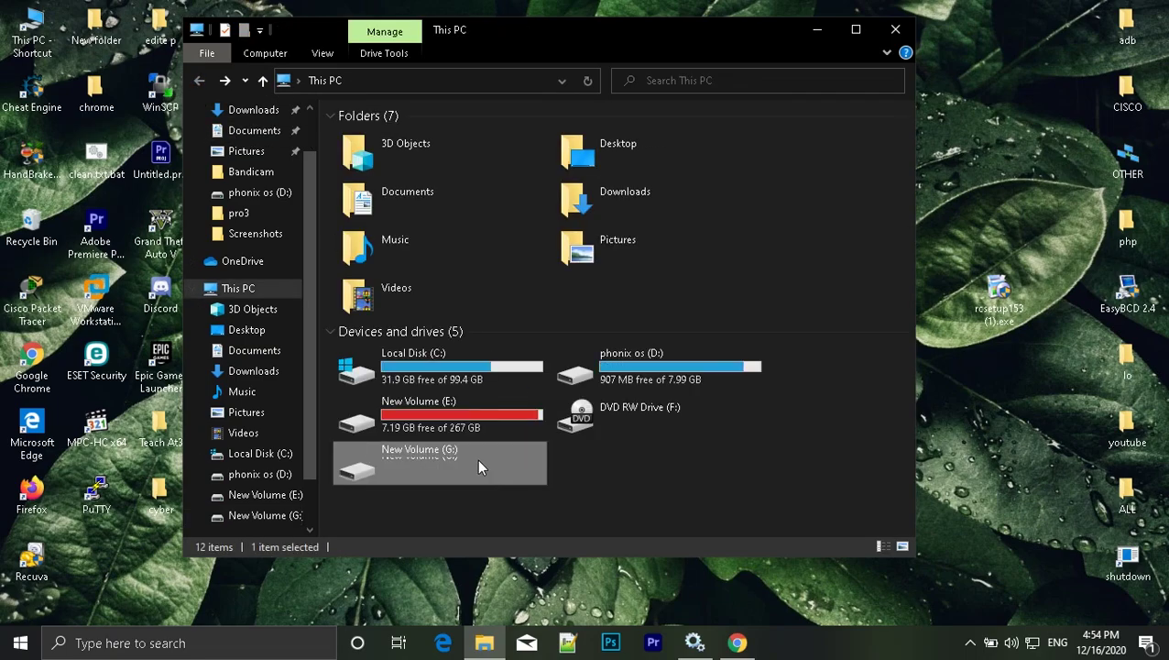
double_click(476, 458)
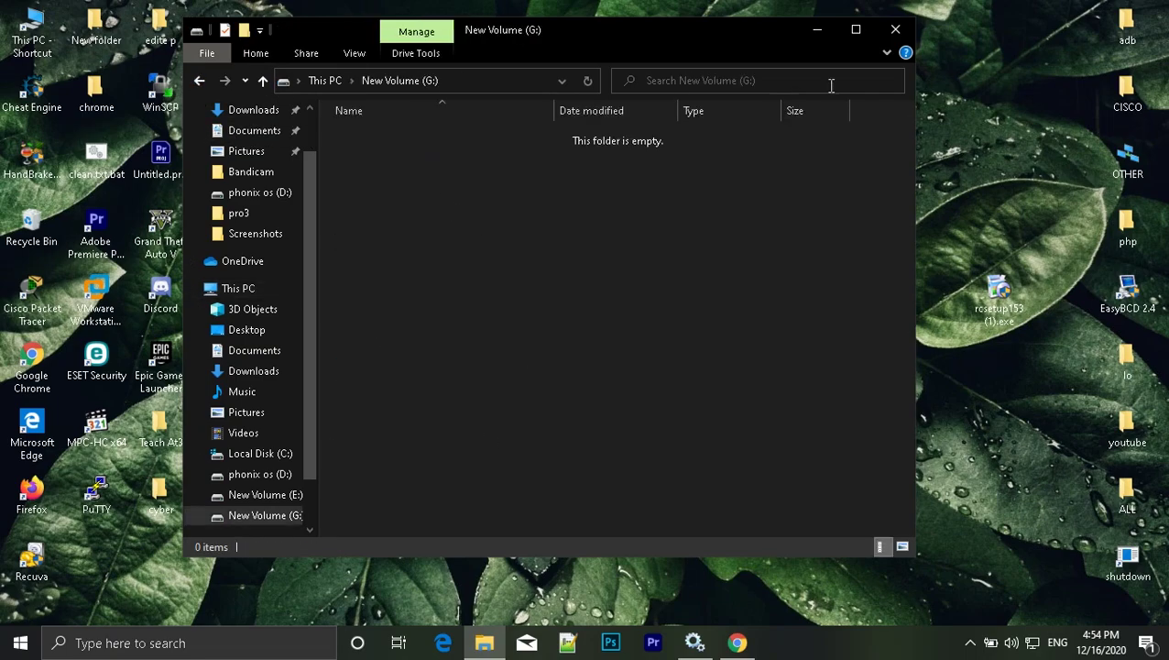
left_click(198, 81)
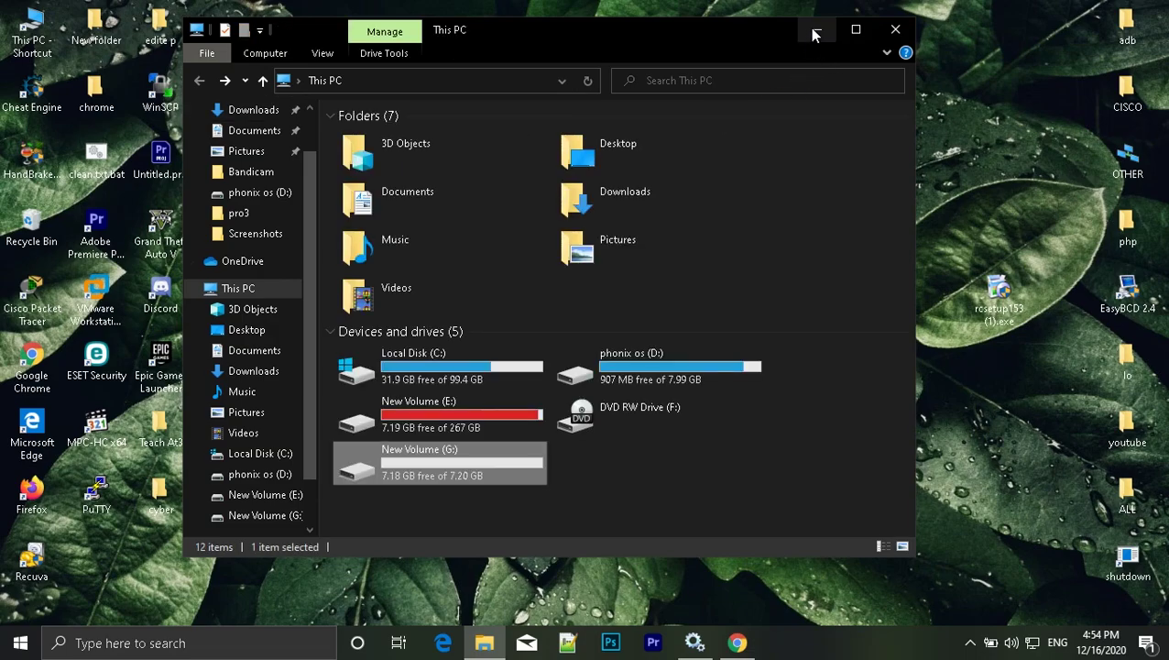
left_click(815, 31)
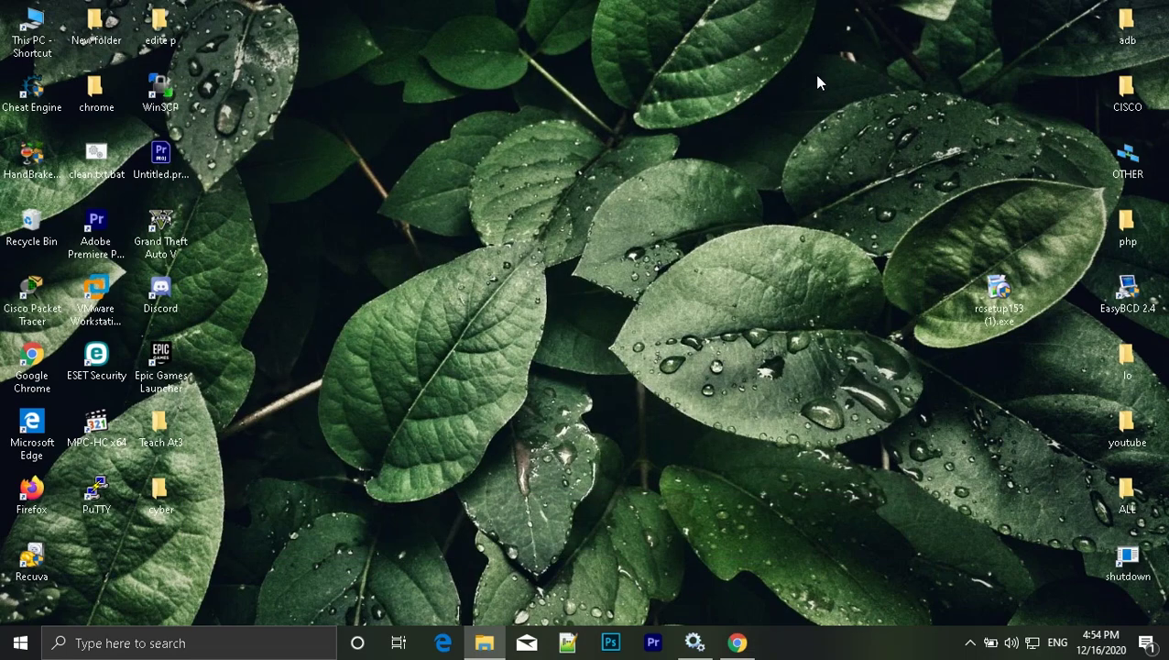
Start Recuva from the desktop and choose All Files as the file type in its recovery wizard
double_click(31, 560)
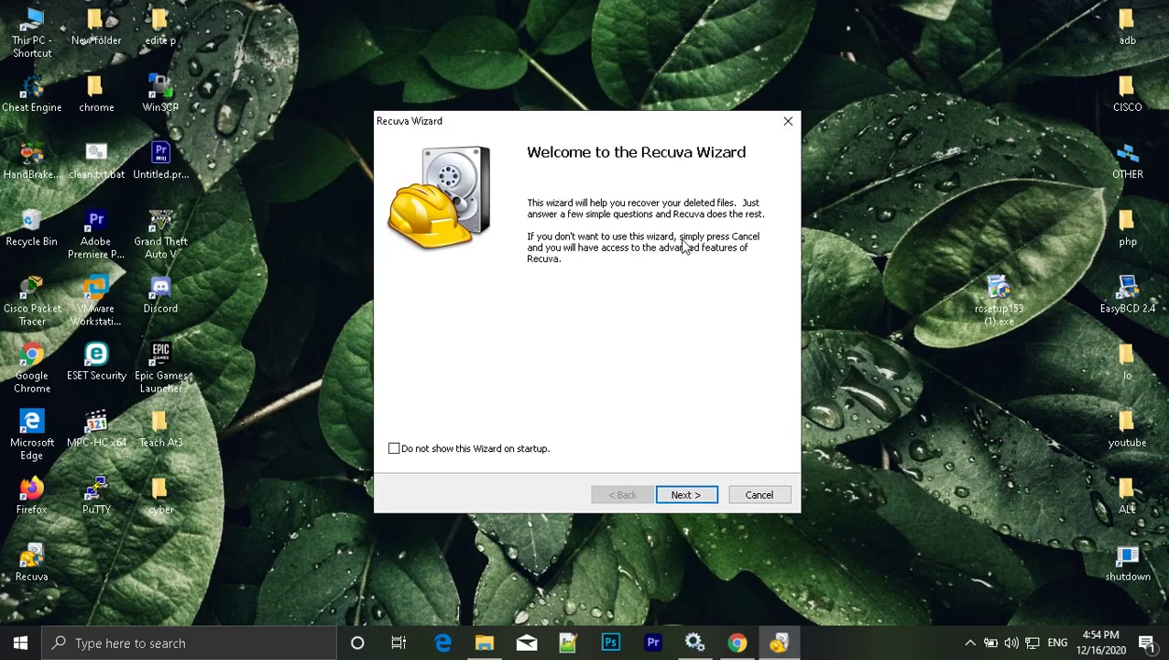
left_click(707, 496)
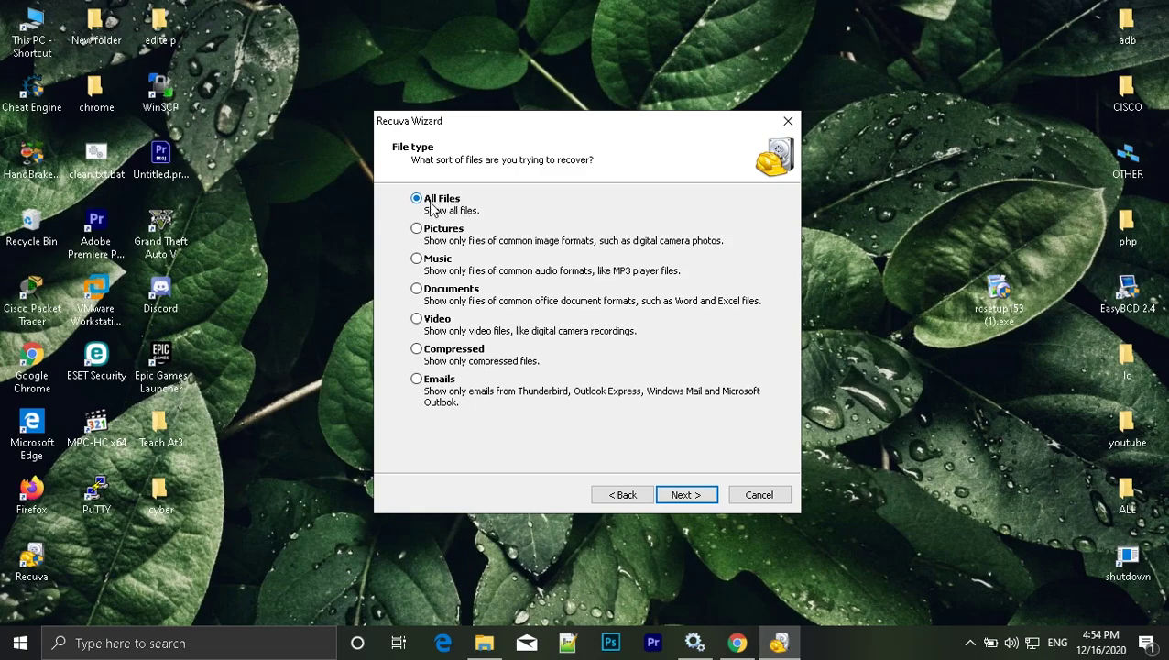
left_click(682, 496)
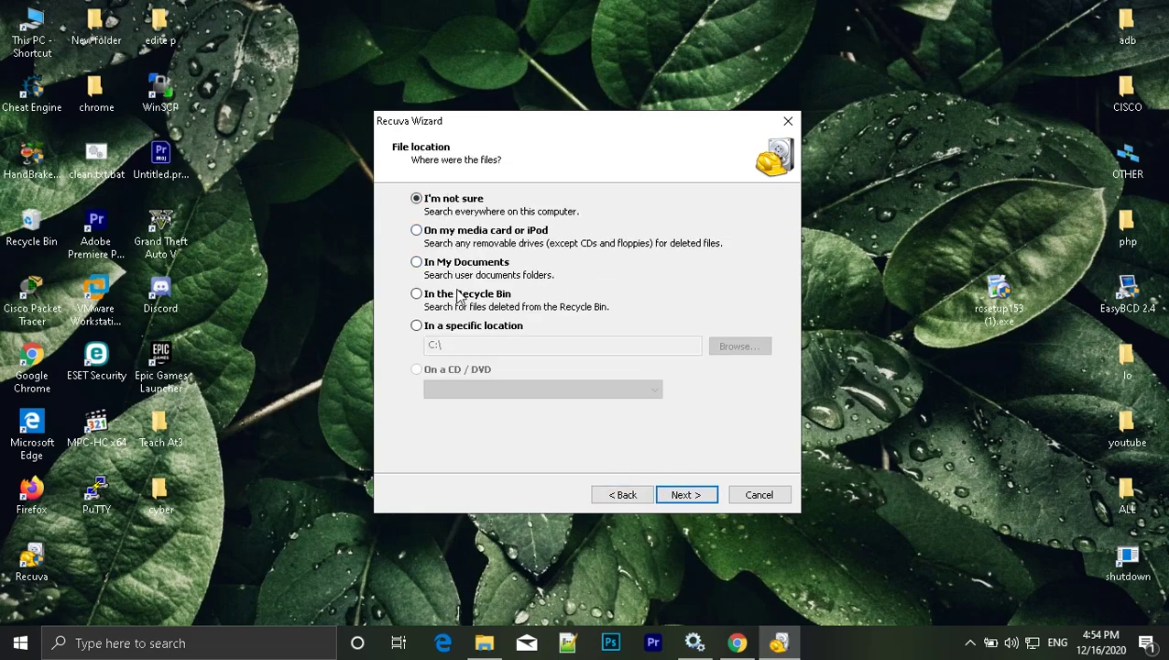
Set New Volume (G:) as the specific location to search and start the scan with Deep Scan left off
left_click(443, 327)
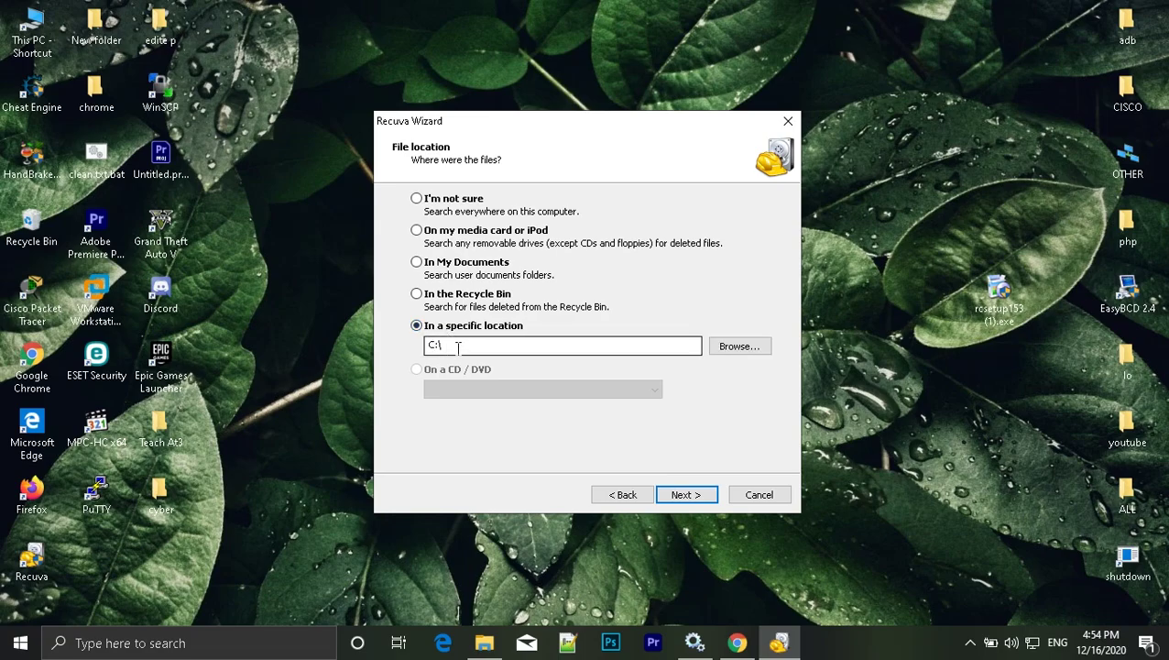
left_click(760, 346)
scroll(605, 360, "down", 3)
scroll(591, 359, "down", 5)
left_click(572, 340)
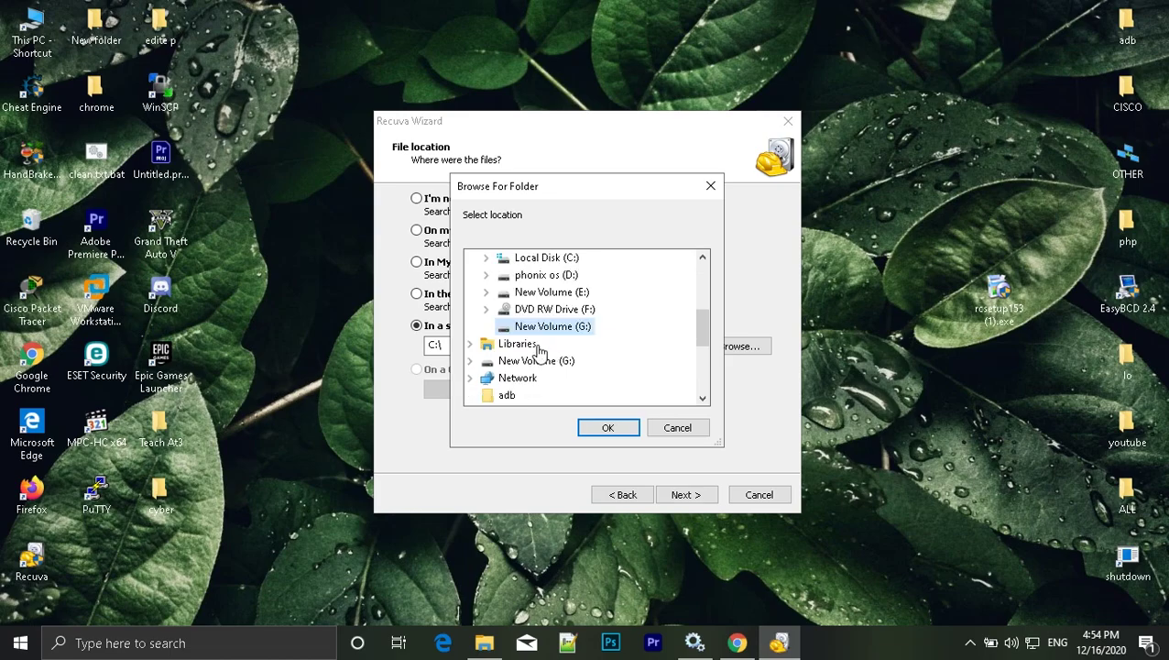
left_click(484, 642)
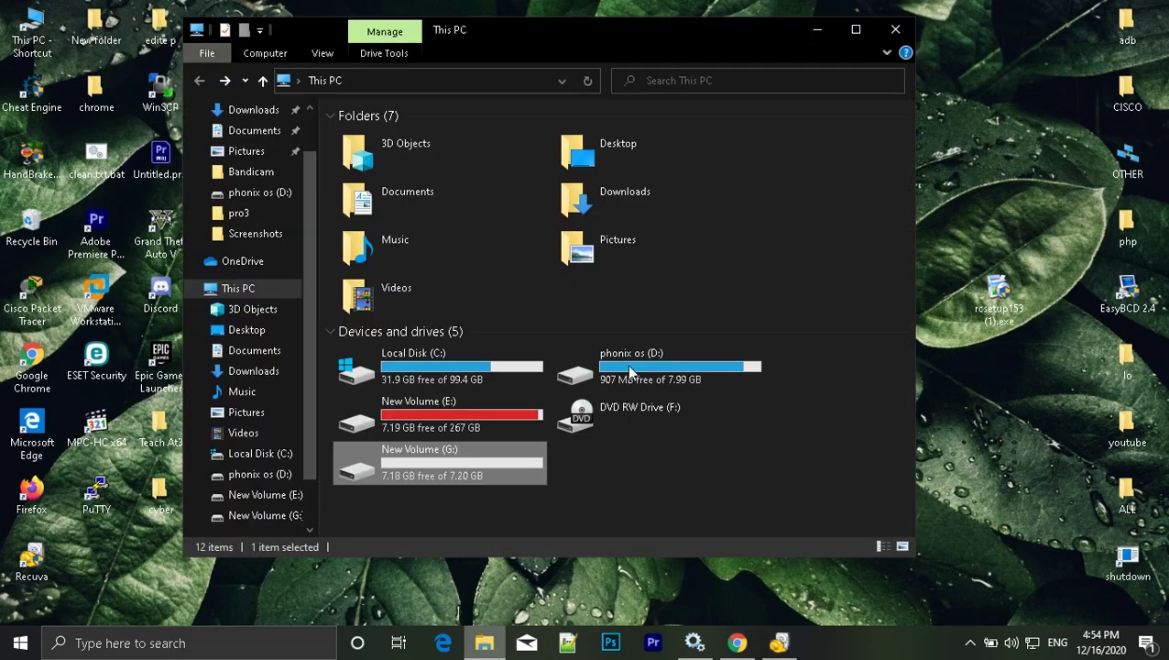
left_click(825, 35)
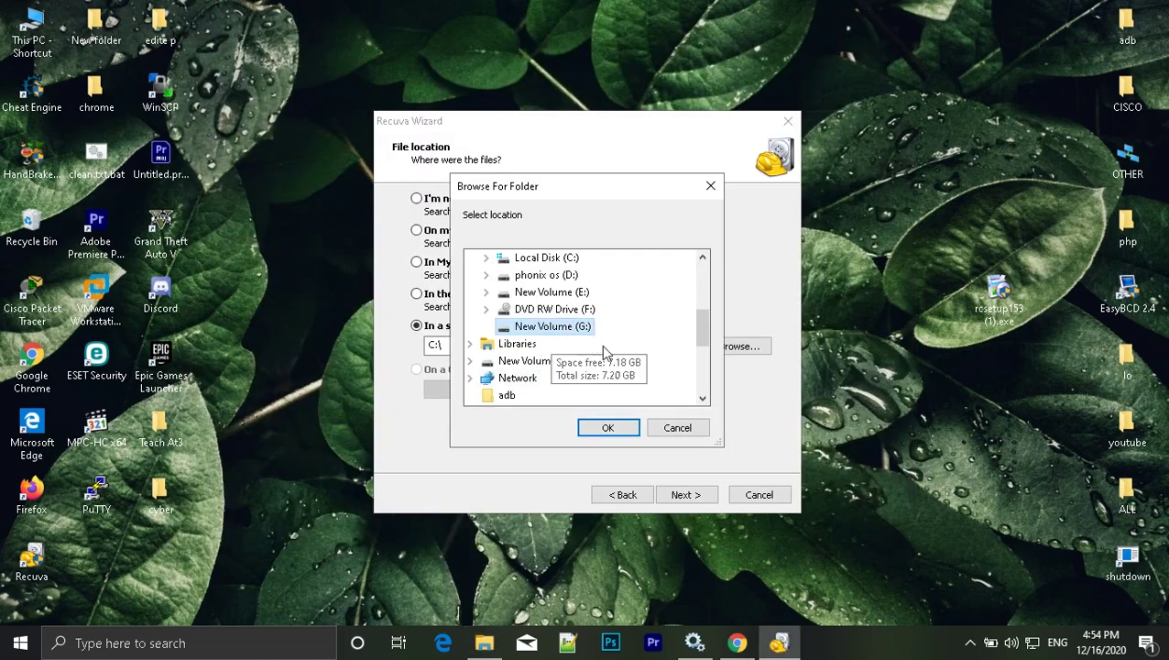
left_click(612, 429)
left_click(711, 499)
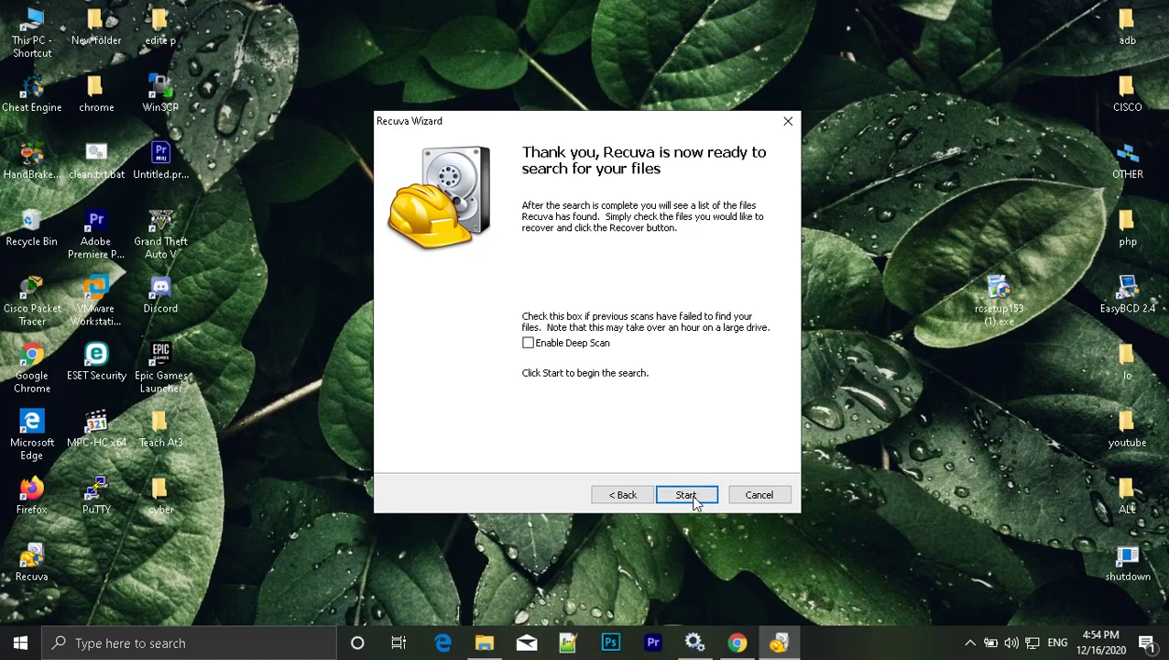
left_click(686, 495)
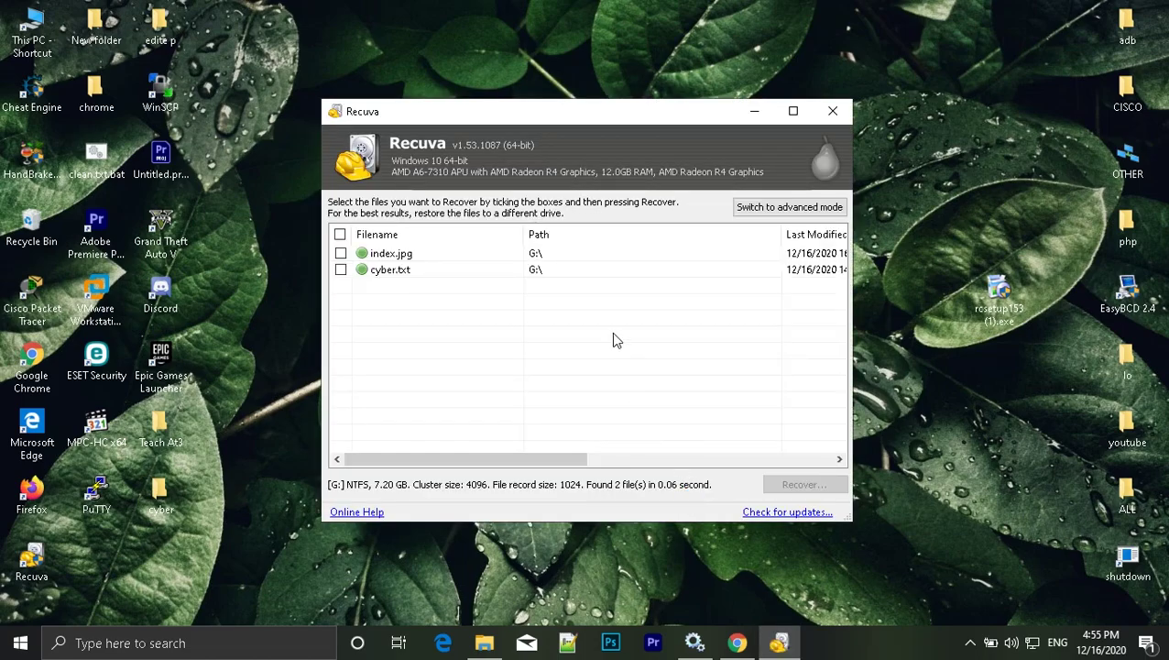
Mark the found files index.jpg and cyber.txt for recovery
left_click(392, 255)
left_click(392, 270)
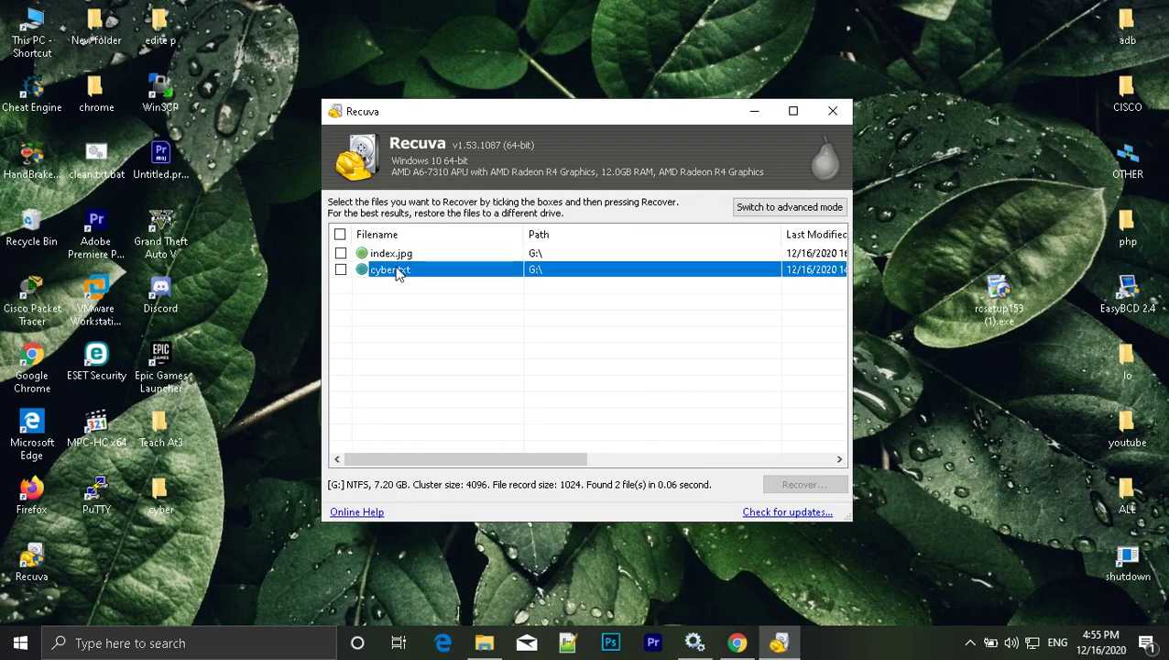
left_click(494, 646)
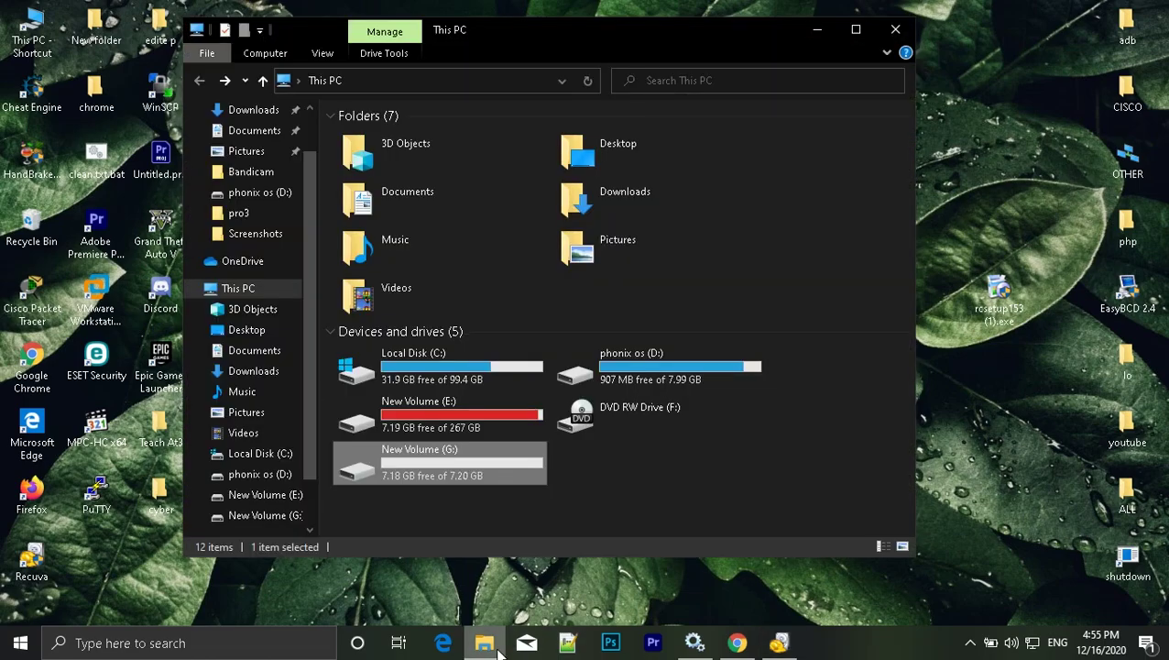
left_click(497, 647)
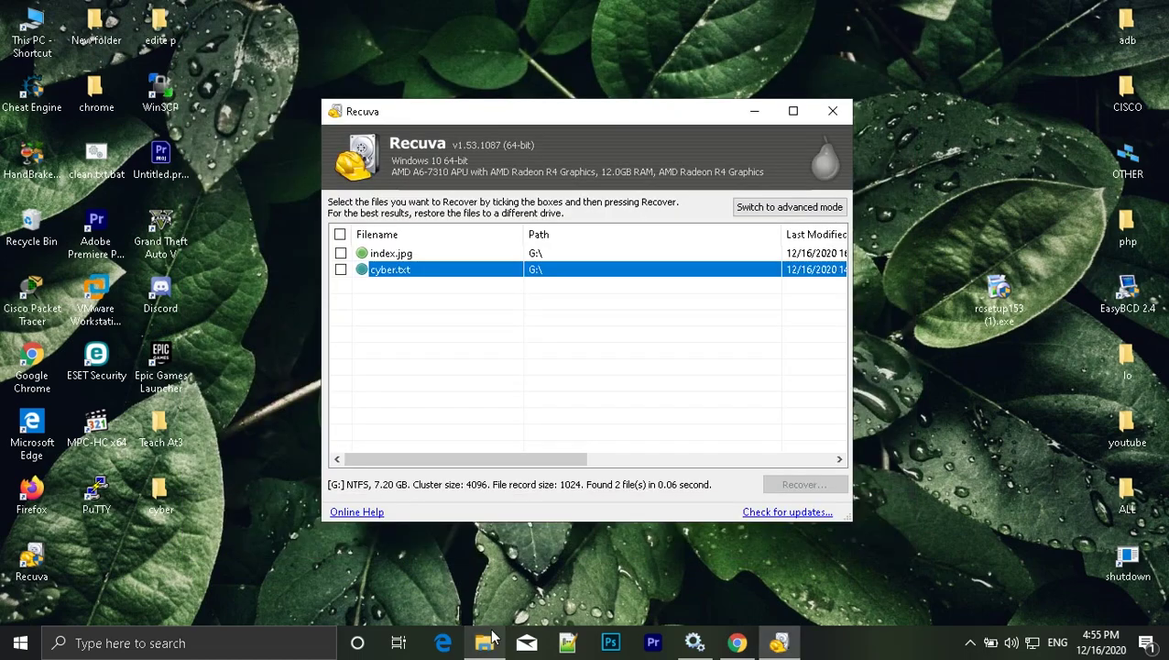
left_click(340, 253)
left_click(340, 270)
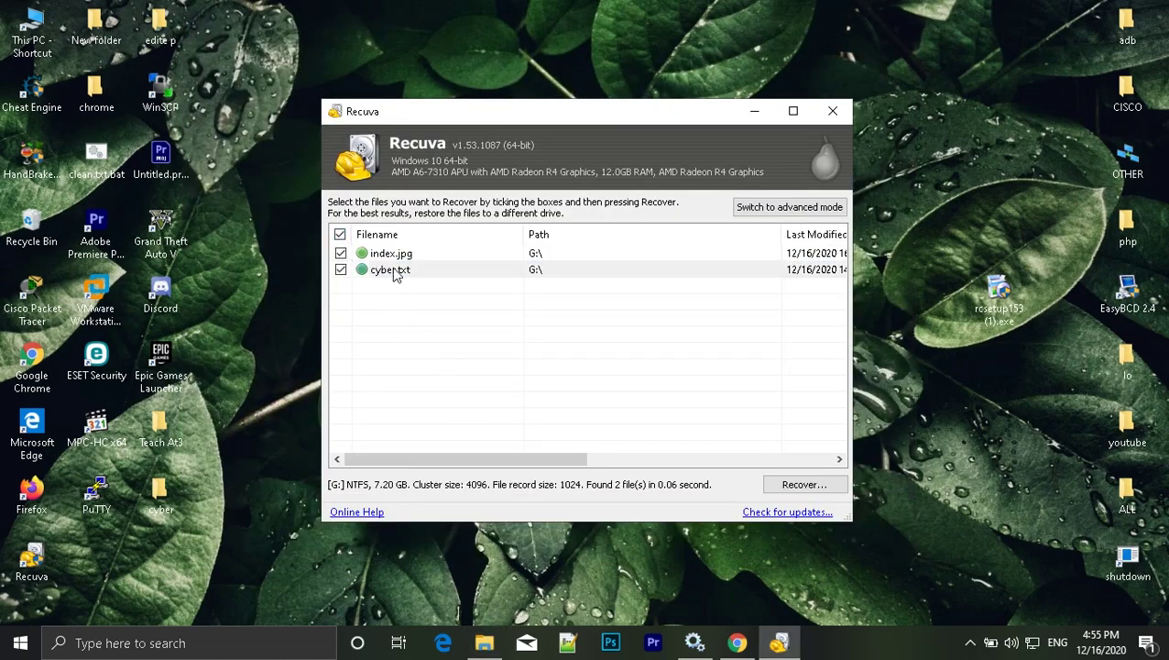
Move the Recuva window aside and create a desktop folder named new
left_click_drag(557, 110, 831, 126)
right_click(404, 181)
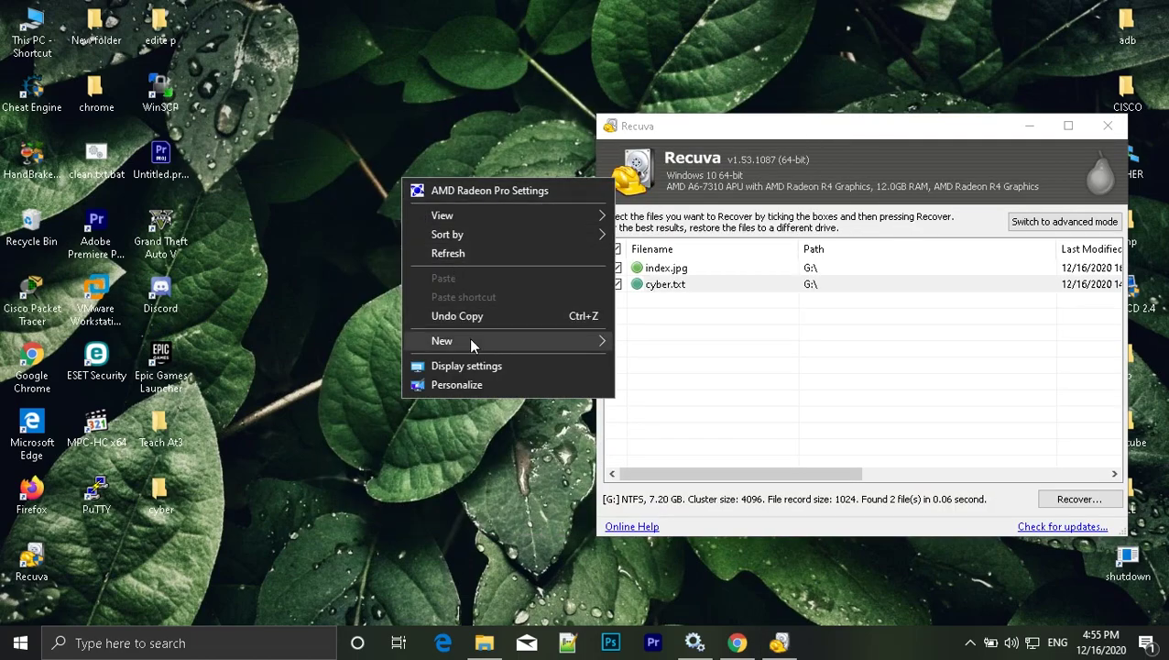
mouse_move(475, 339)
left_click(656, 344)
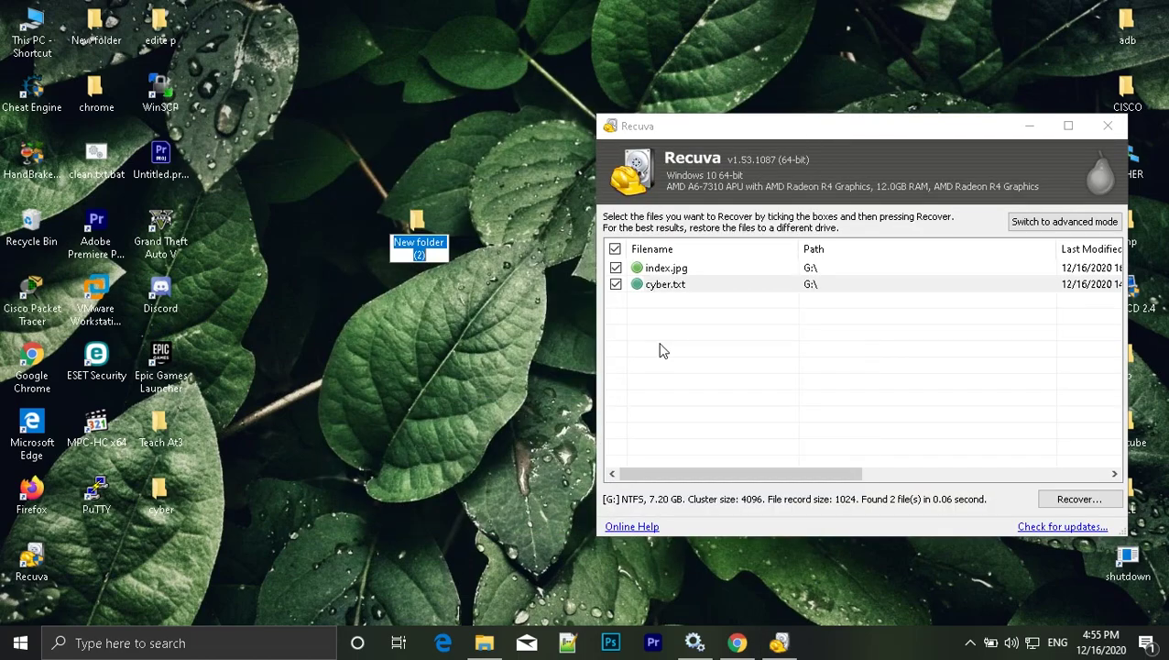
key("BackSpace")
type("new")
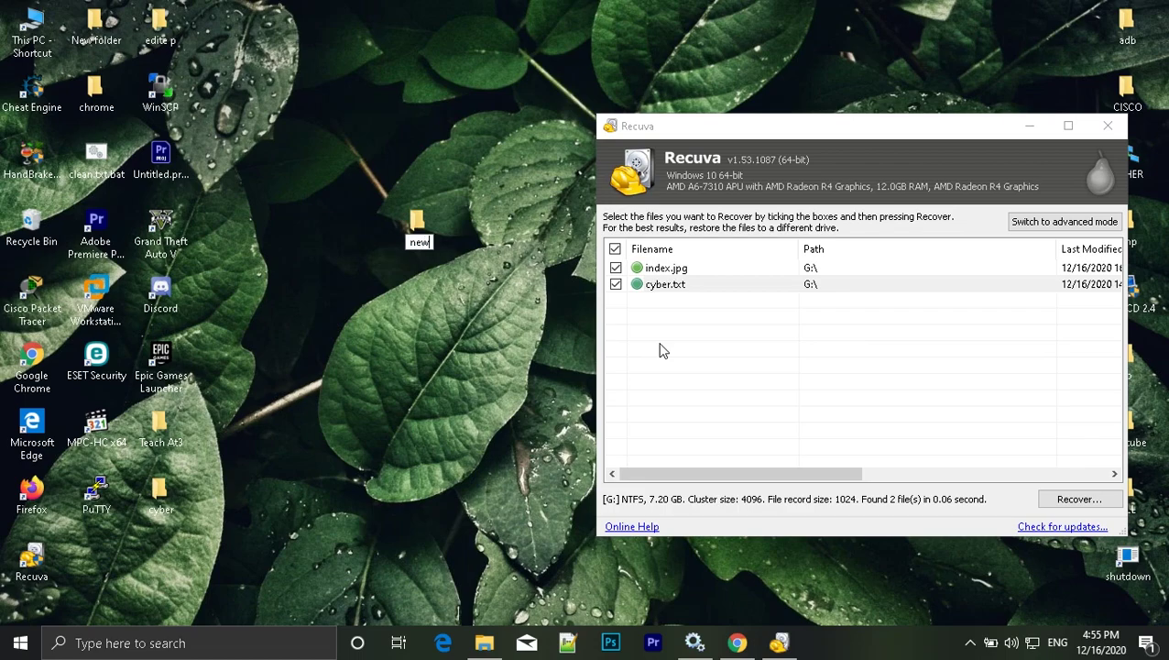
key("Return")
left_click(562, 314)
Recover the two checked files into the new folder on the Desktop, and dismiss the completion report
left_click_drag(797, 126, 682, 128)
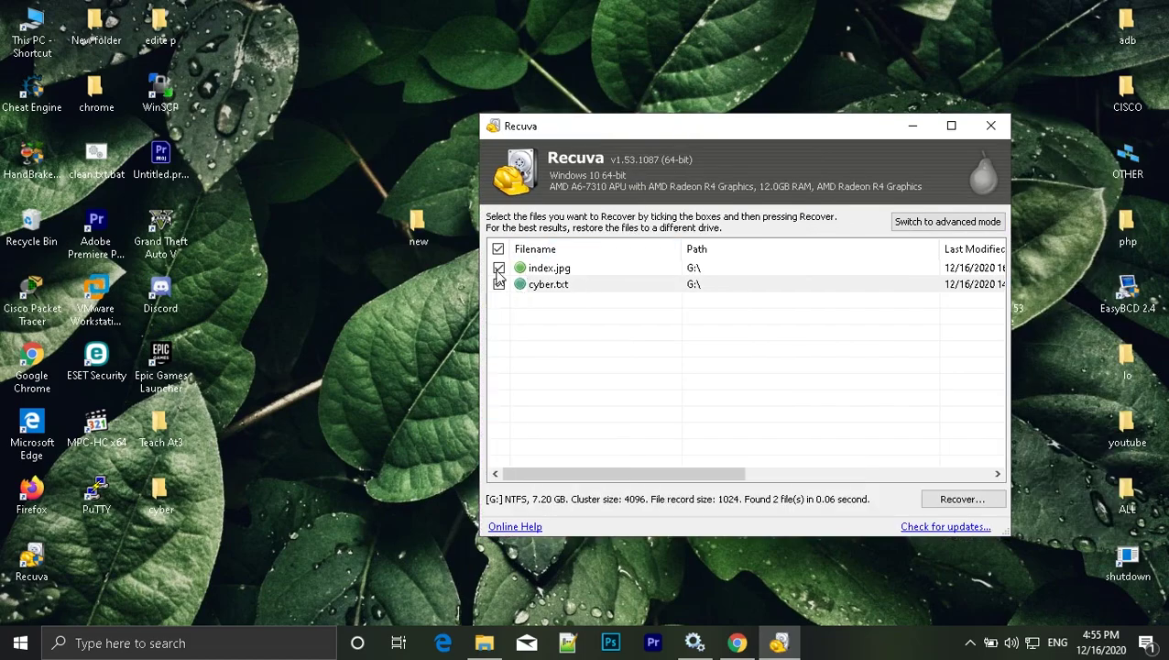
left_click(964, 500)
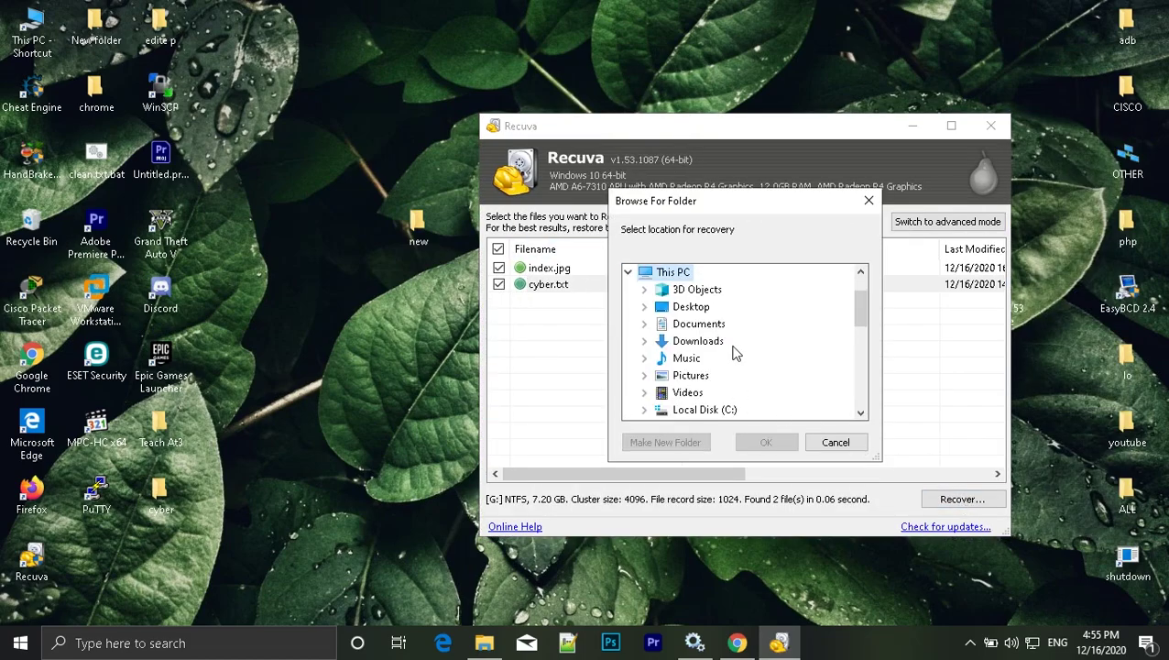
left_click(689, 289)
double_click(689, 307)
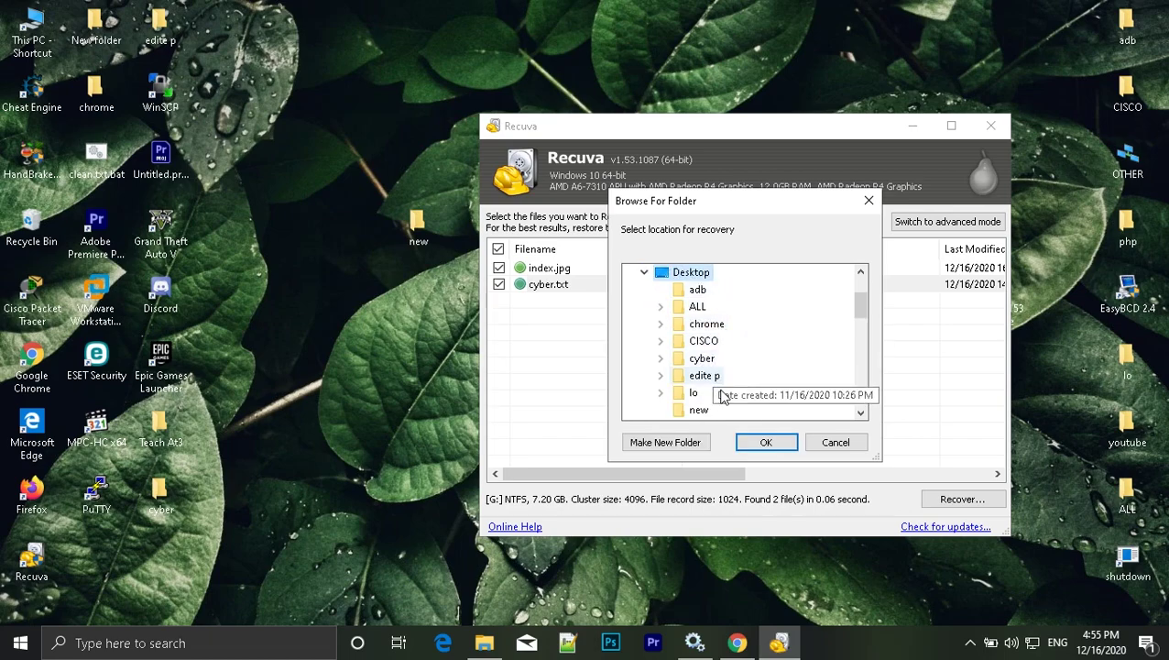
left_click(698, 410)
left_click(765, 442)
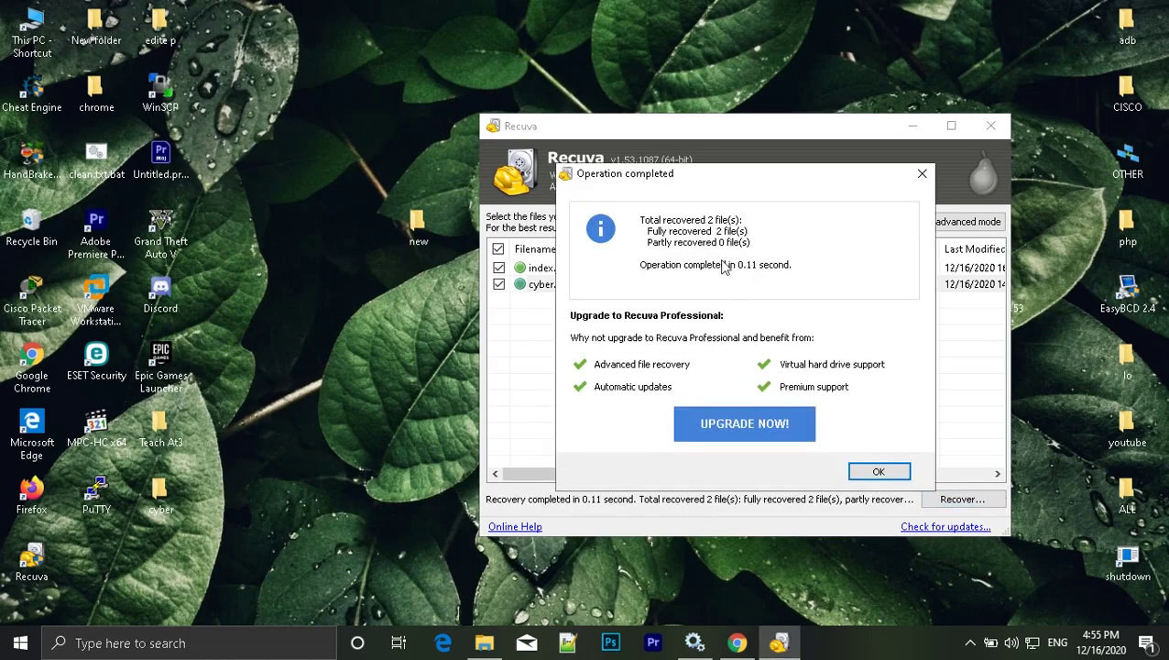
left_click(879, 471)
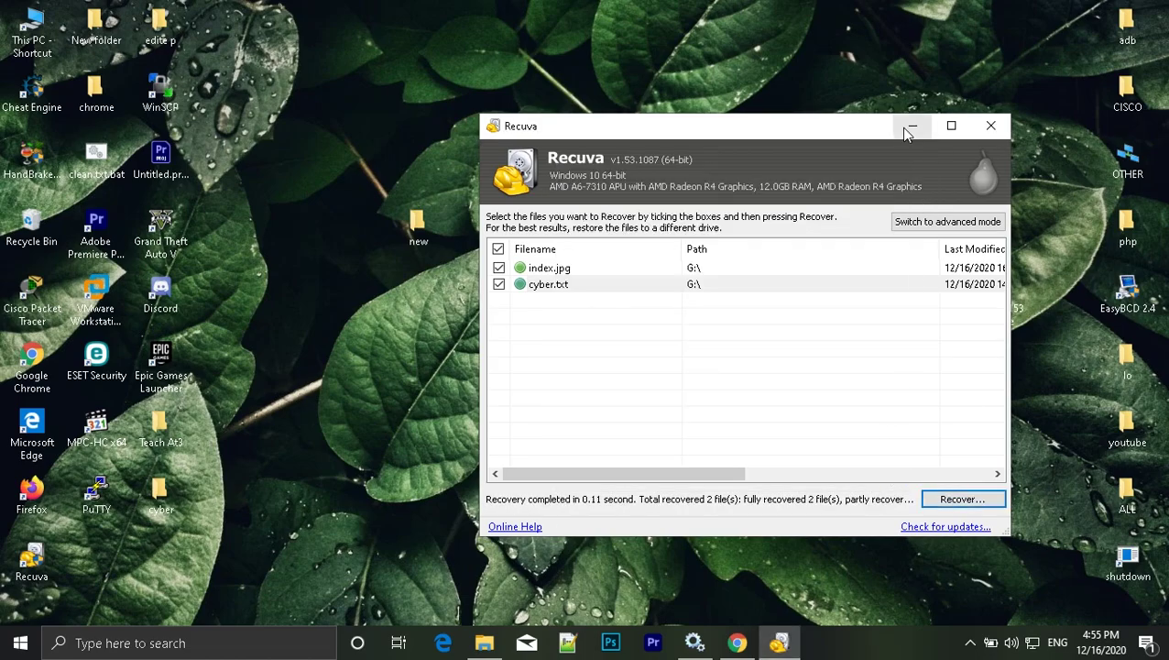
Minimize Recuva, open the new folder on the desktop, check the text in the recovered cyber.txt, and close it
left_click(912, 126)
double_click(418, 224)
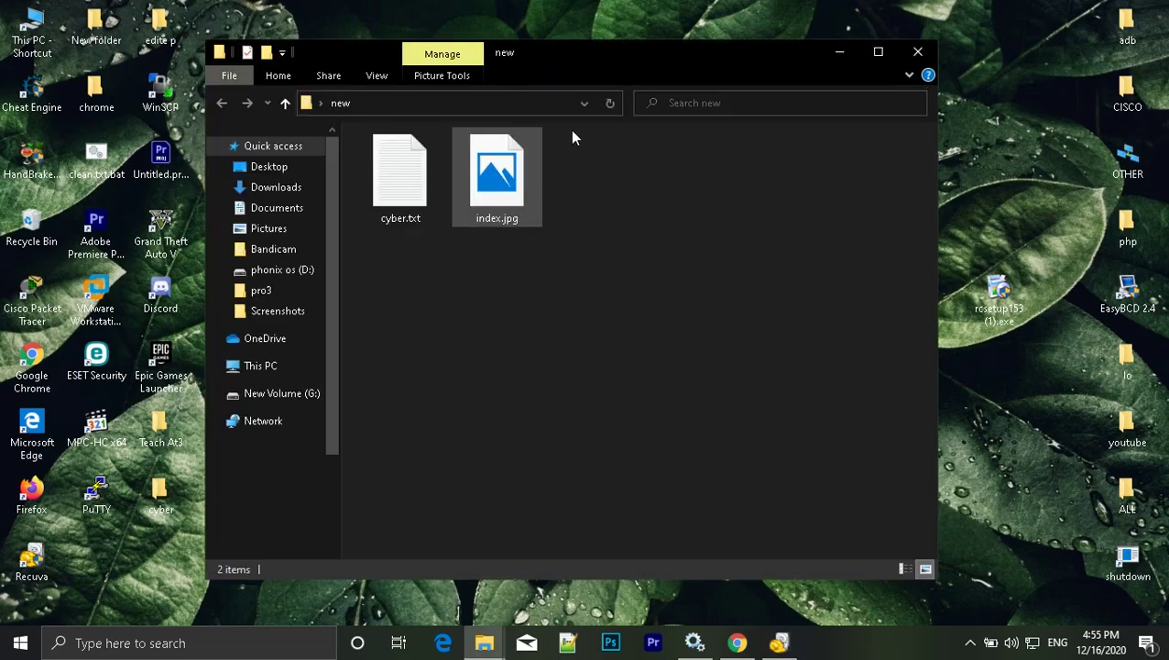
left_click_drag(629, 61, 767, 66)
left_click_drag(686, 315, 495, 135)
double_click(551, 207)
left_click_drag(576, 259, 498, 258)
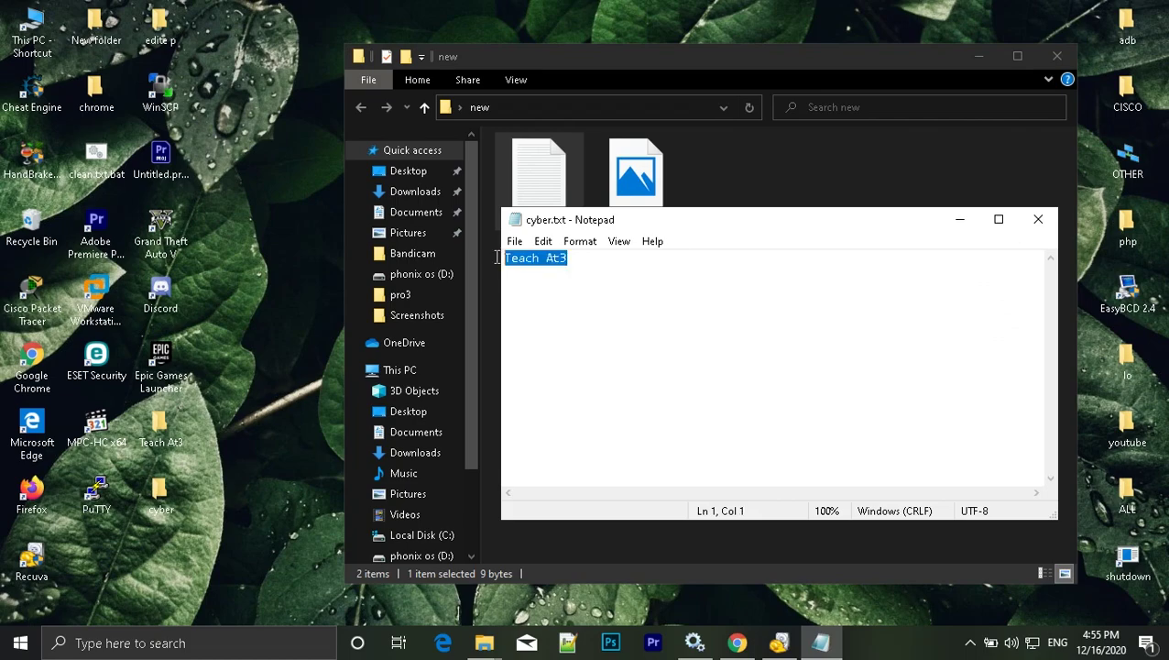
left_click(593, 269)
left_click(1034, 221)
View the recovered index.jpg from the new folder and close the image
left_click(628, 204)
double_click(627, 205)
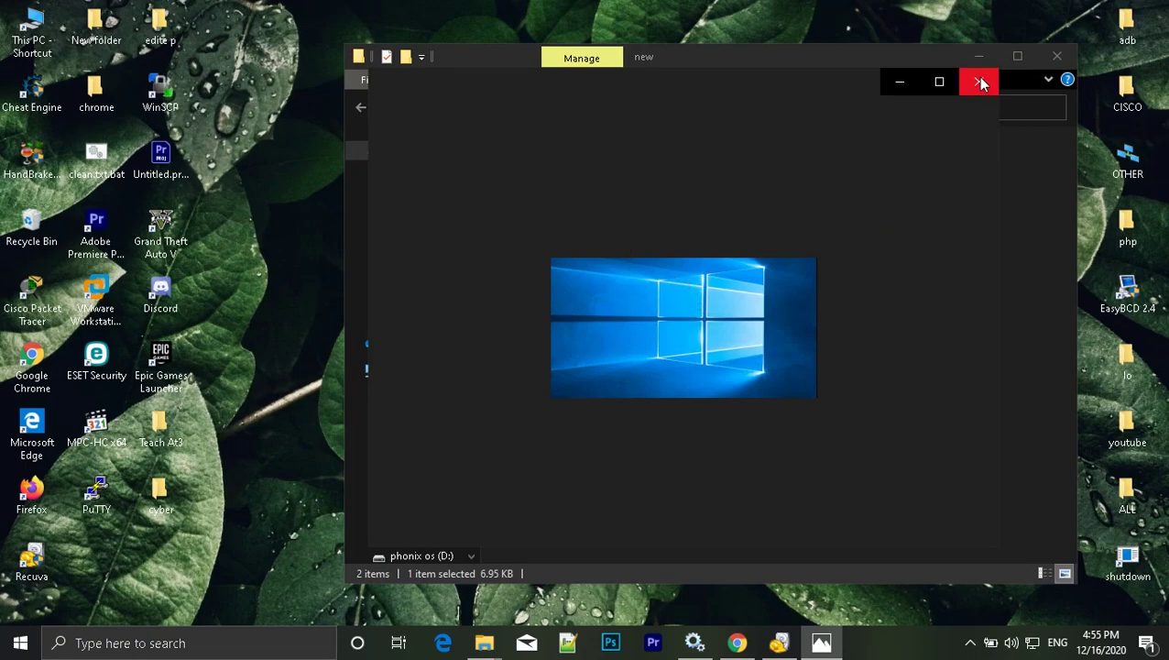
left_click(980, 83)
left_click(727, 276)
mouse_move(689, 267)
left_mouse_down()
mouse_move(641, 248)
mouse_move(692, 282)
left_mouse_up()
left_click(692, 282)
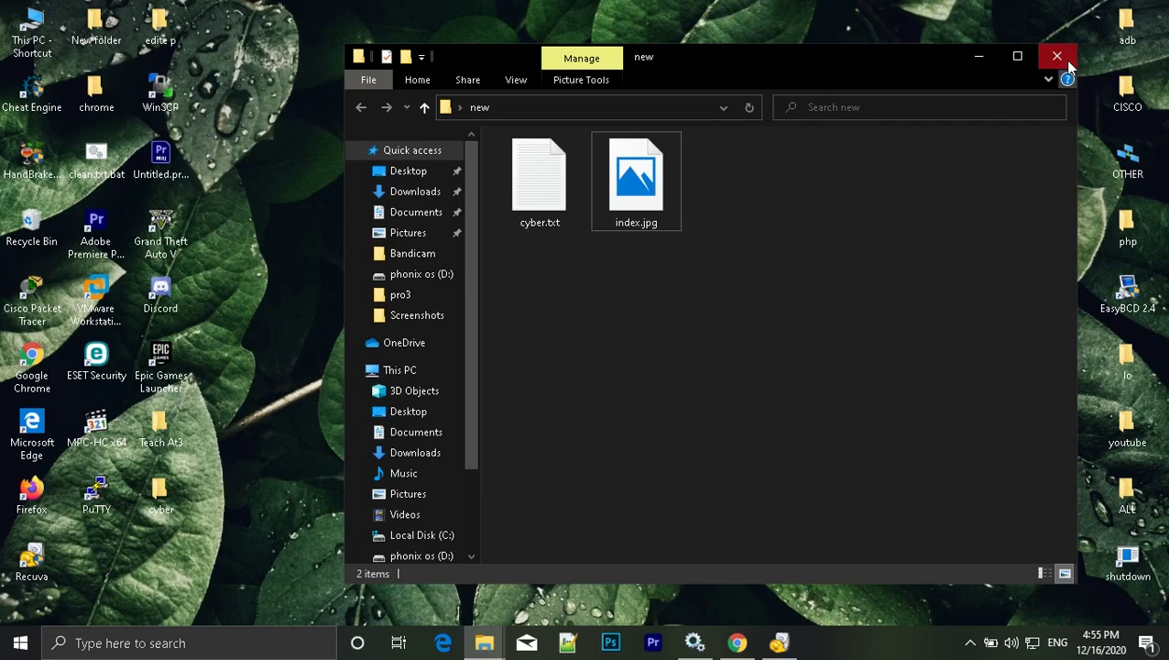
Close the new folder window and exit Recuva
left_click(1058, 58)
left_click(779, 642)
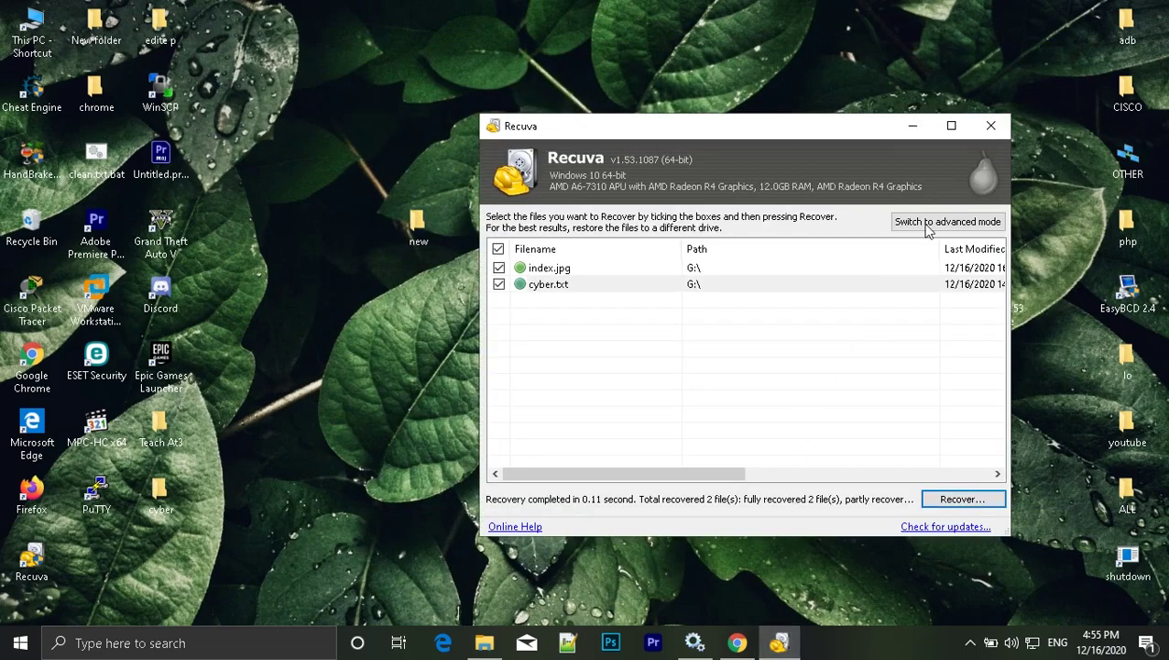
left_click(992, 128)
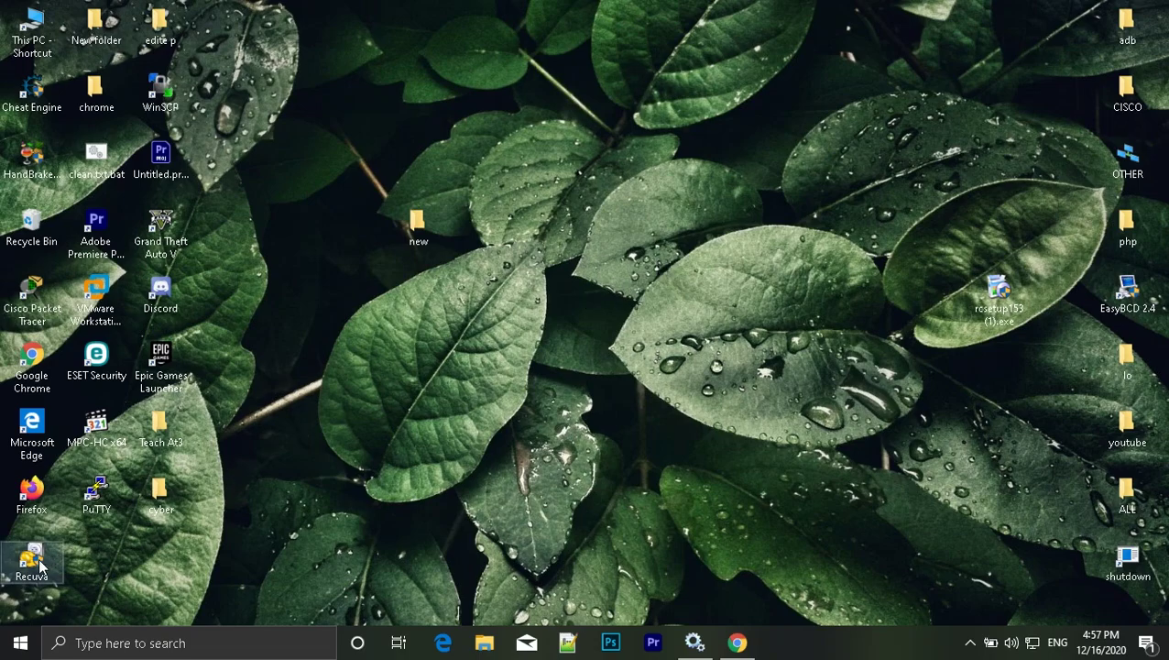
Open New Volume (G:) from This PC to check its contents, and return to This PC
double_click(32, 32)
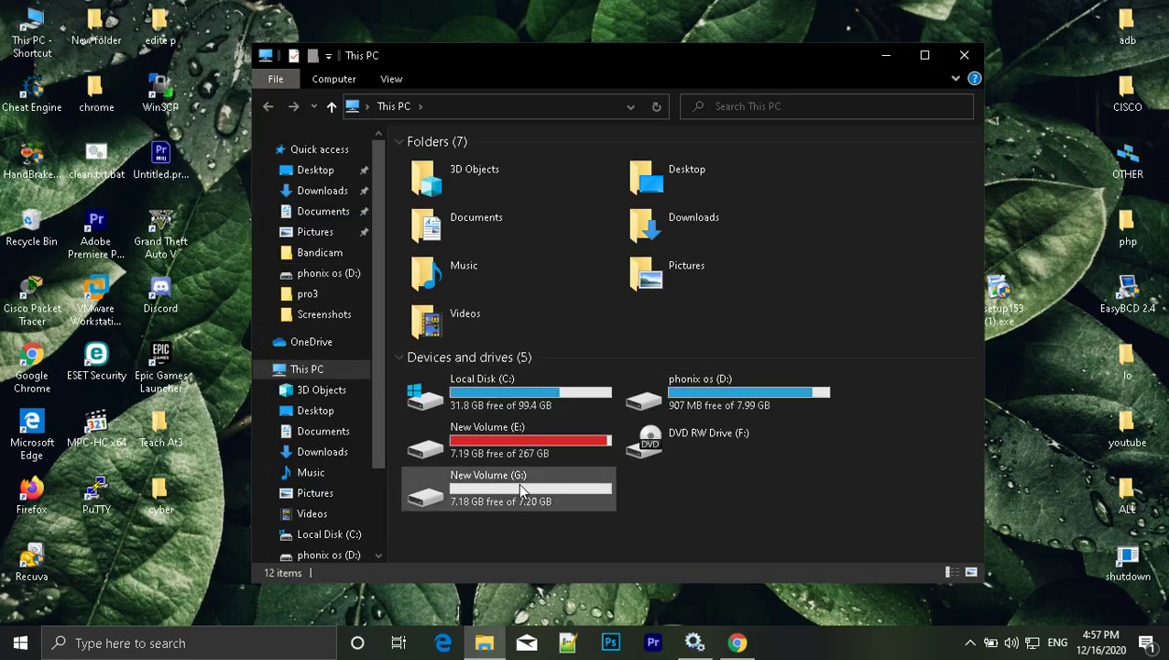
double_click(496, 487)
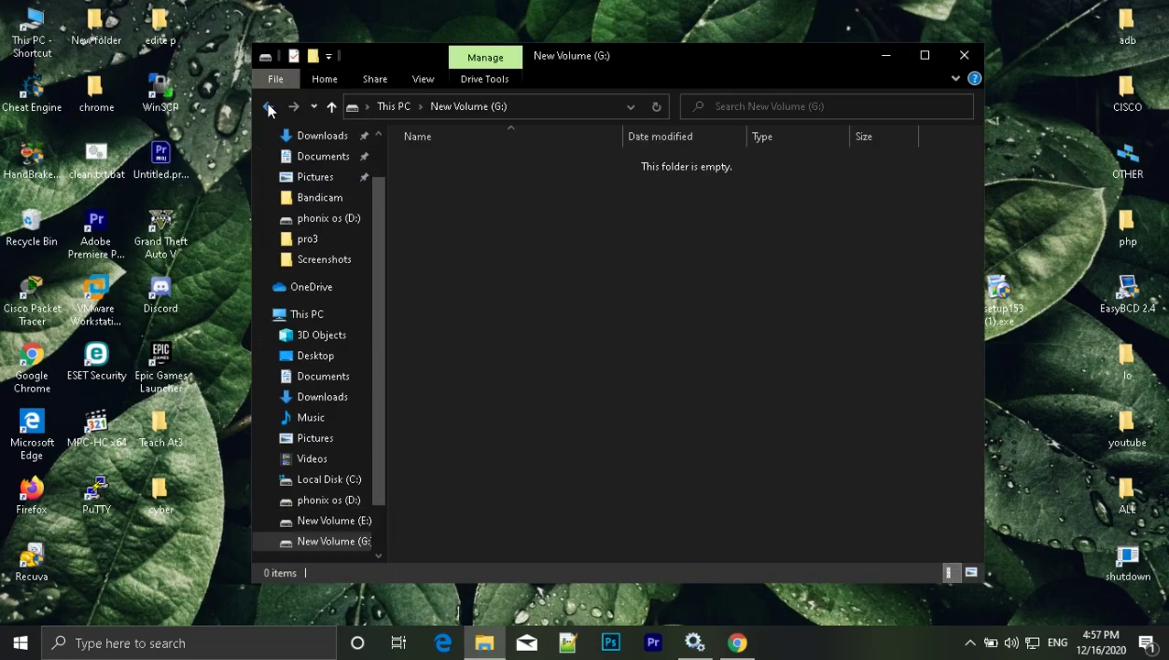
key("alt+Left")
Quick-format New Volume (G:) as NTFS with a 4096-byte allocation unit size, and dismiss the new-device notification
right_click(507, 494)
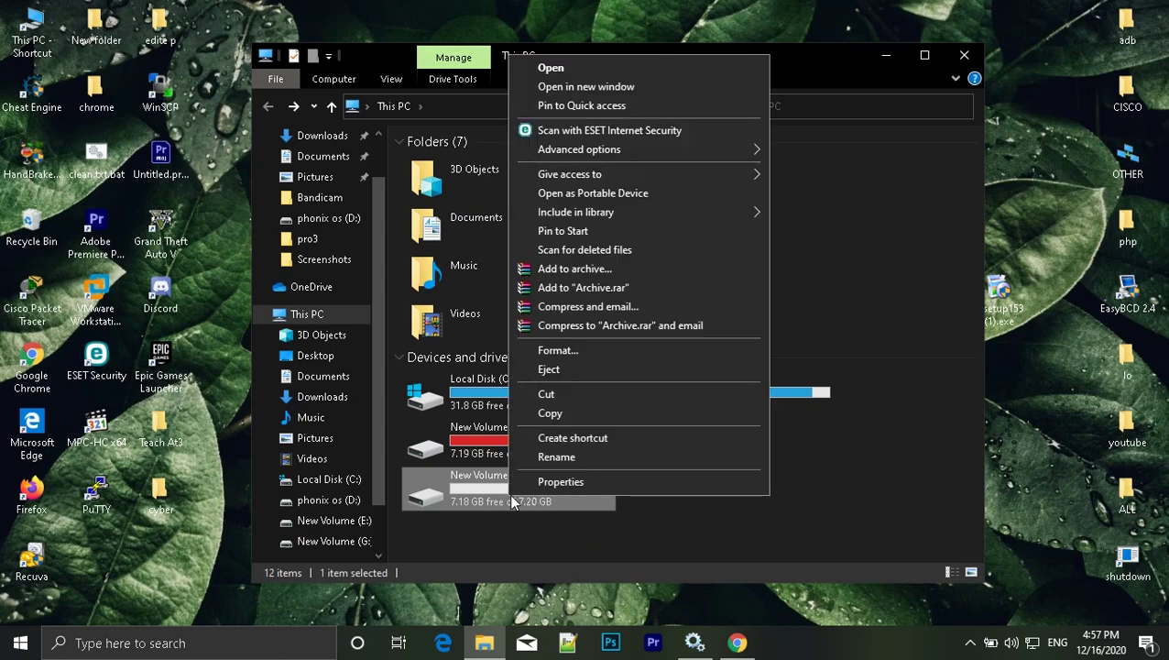
left_click(559, 349)
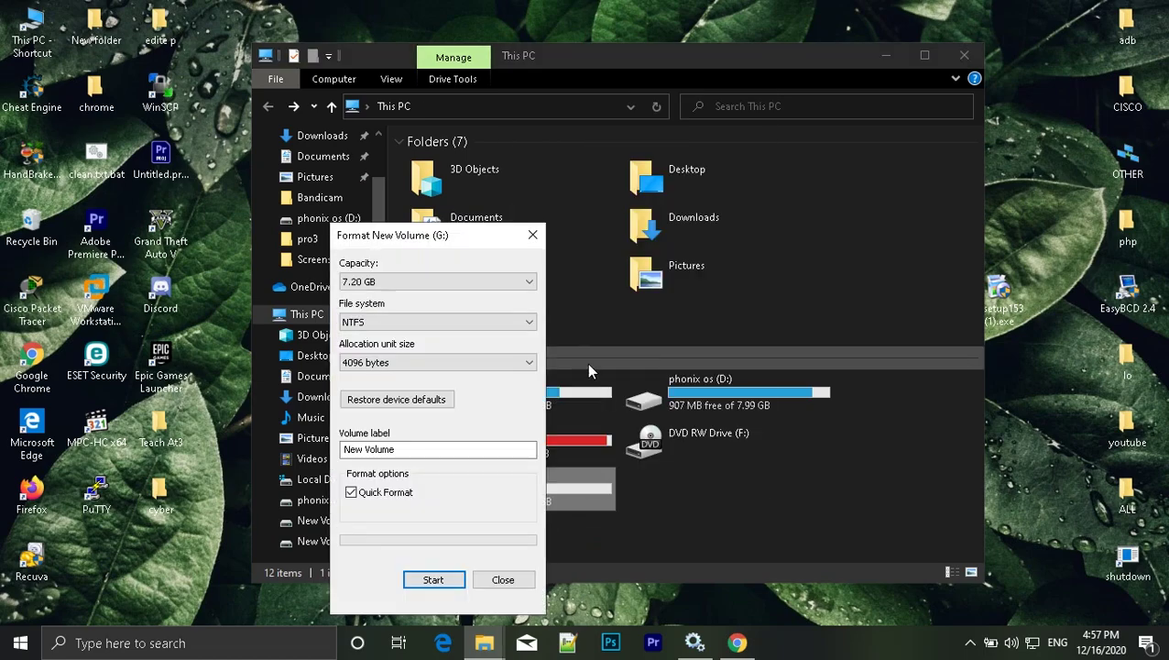
left_click_drag(721, 198, 752, 154)
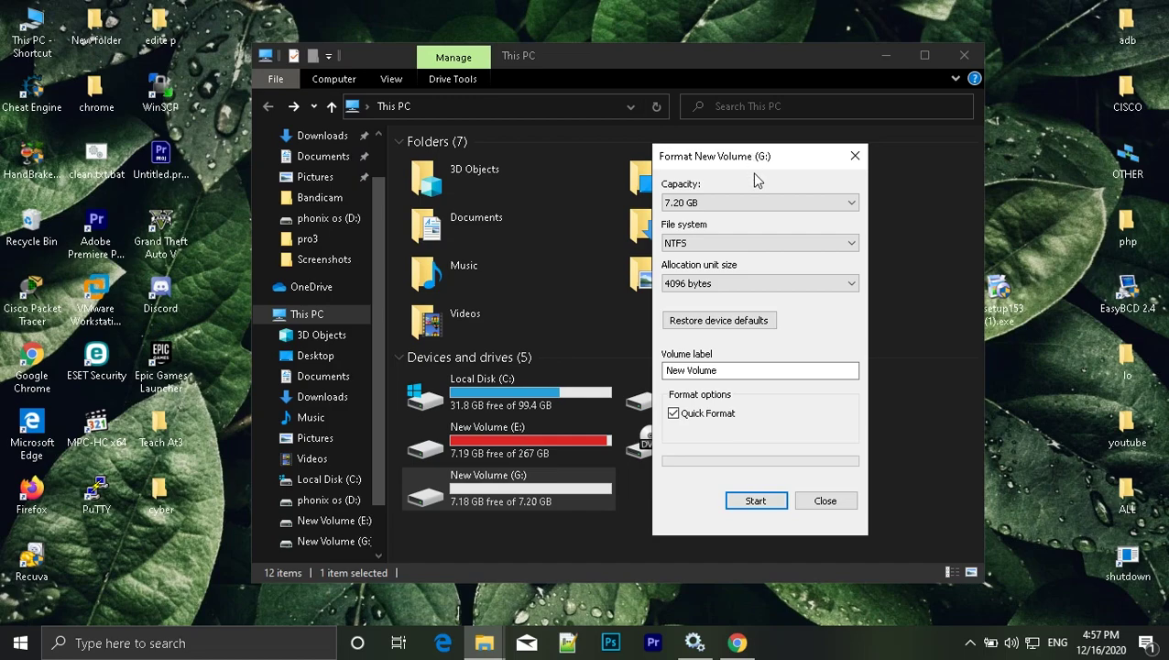
left_click(760, 502)
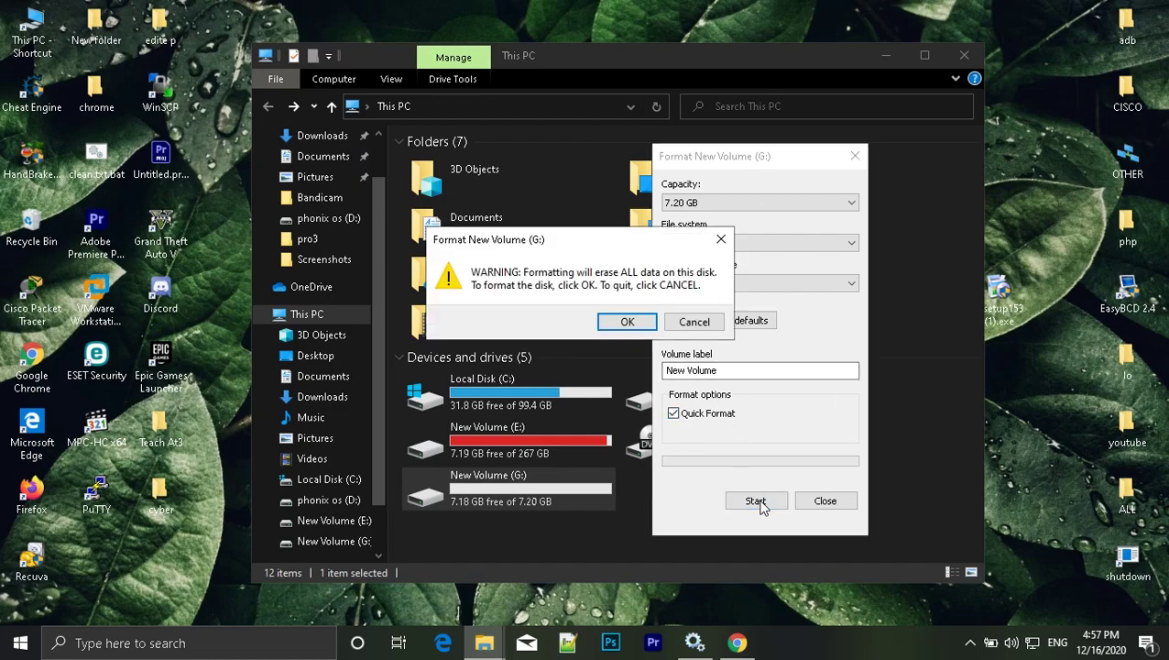
left_click(627, 322)
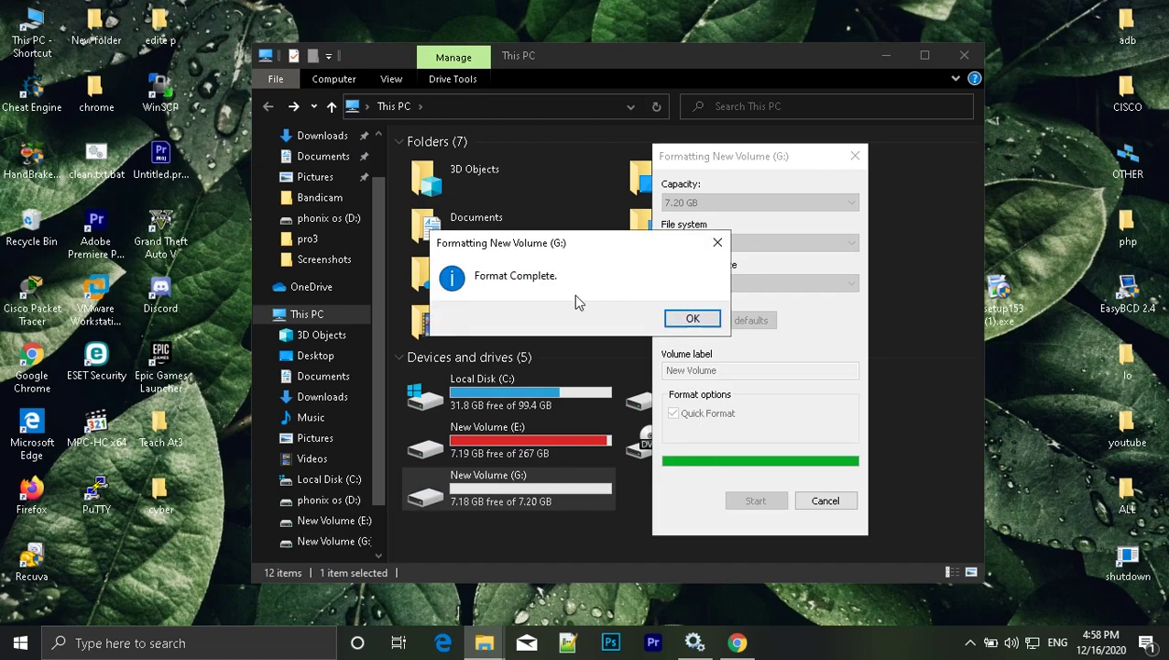
left_click(694, 319)
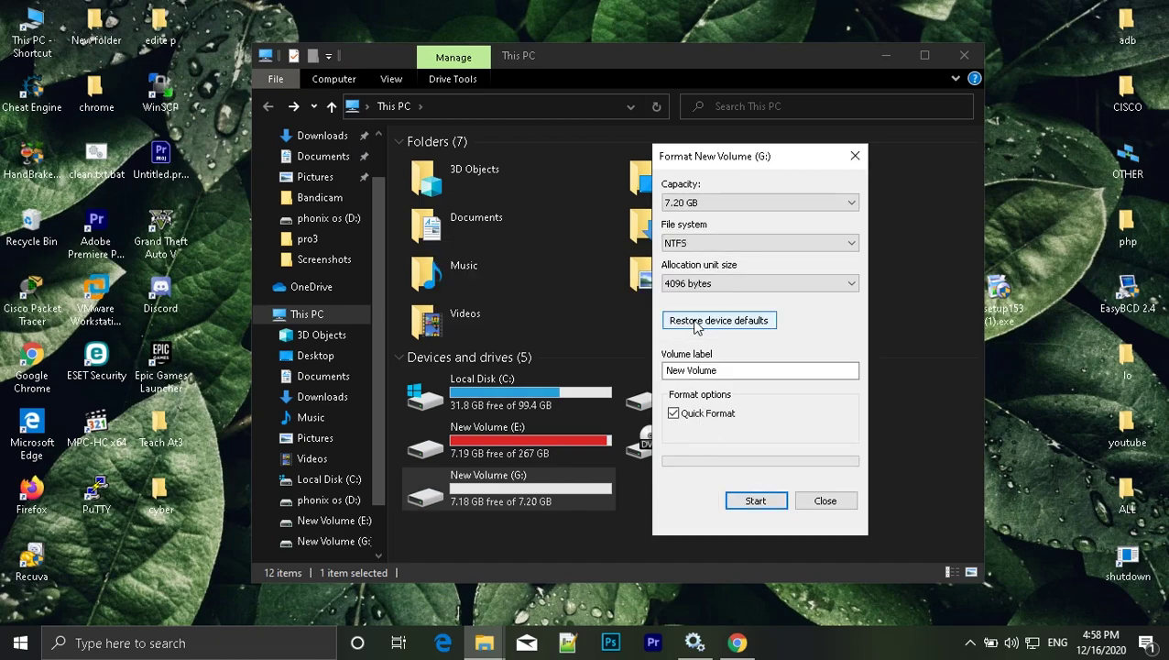
left_click(829, 501)
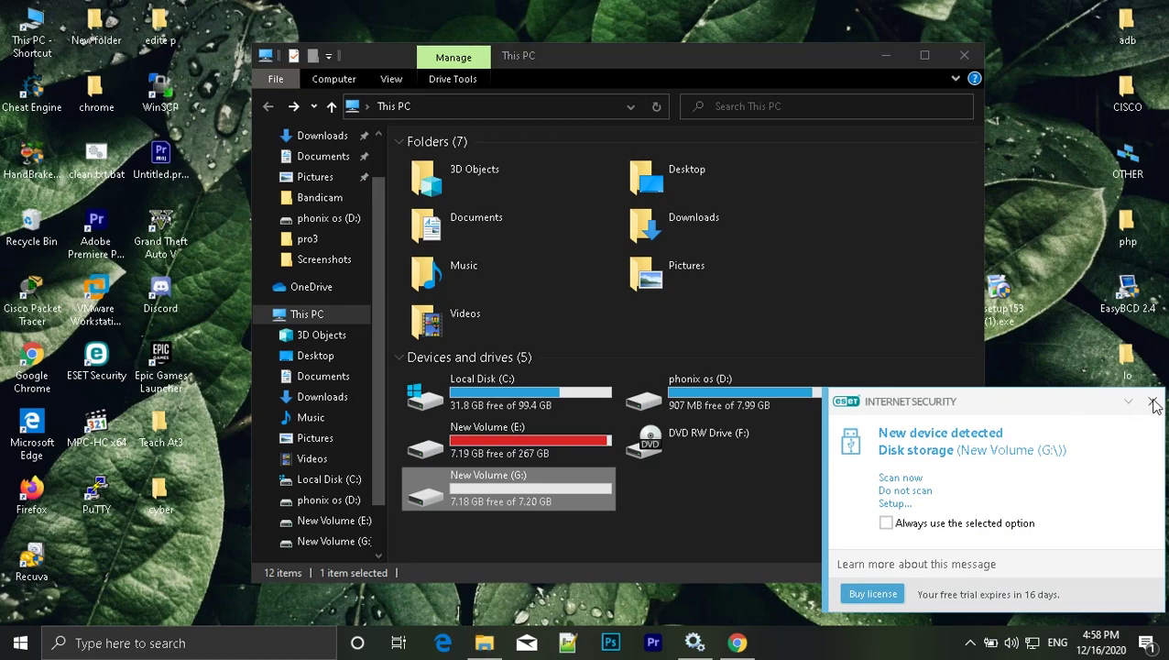
left_click(1151, 403)
Minimize the This PC window, launch Recuva and choose All Files as the file type in its wizard
left_click(886, 56)
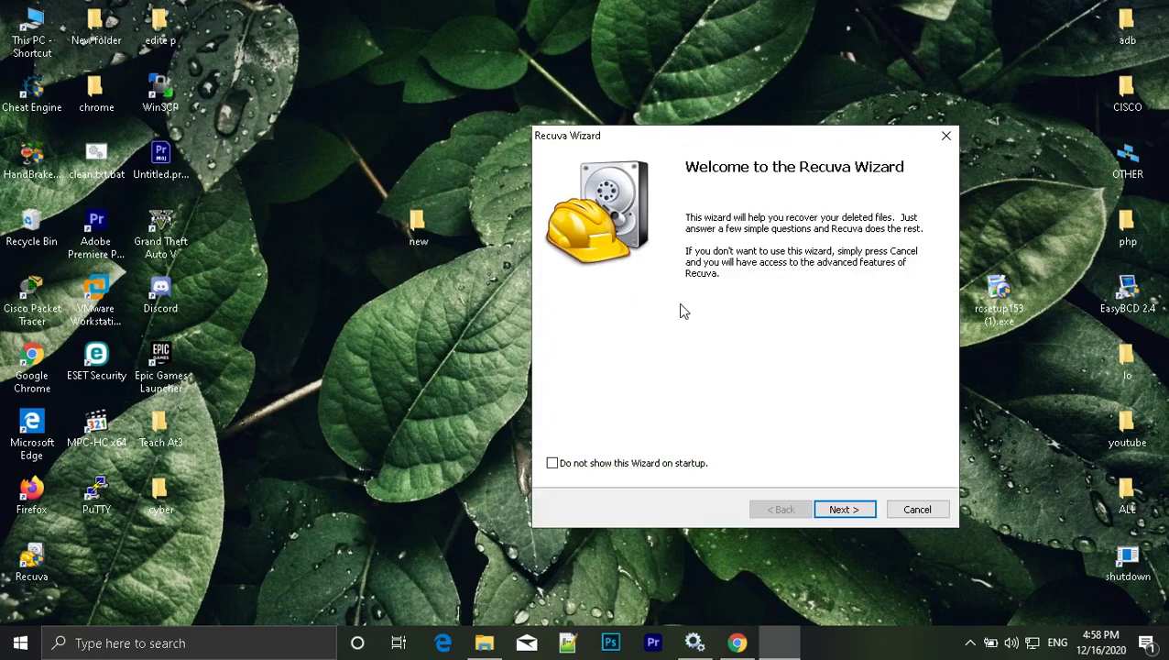
left_click_drag(727, 137, 577, 125)
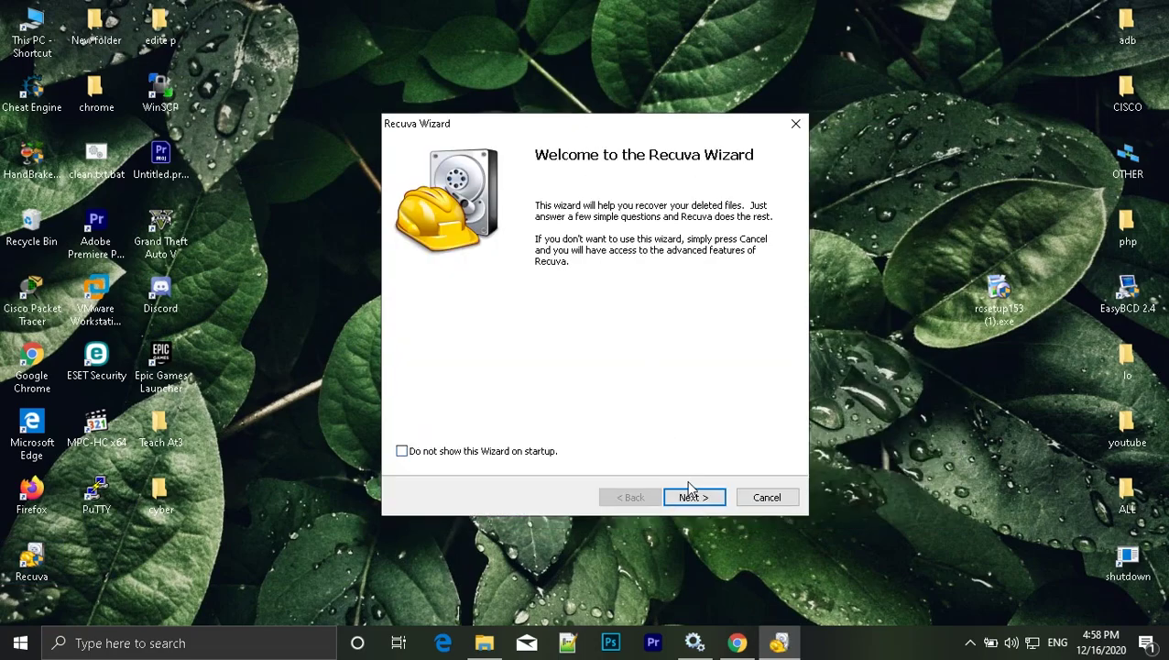
left_click(694, 499)
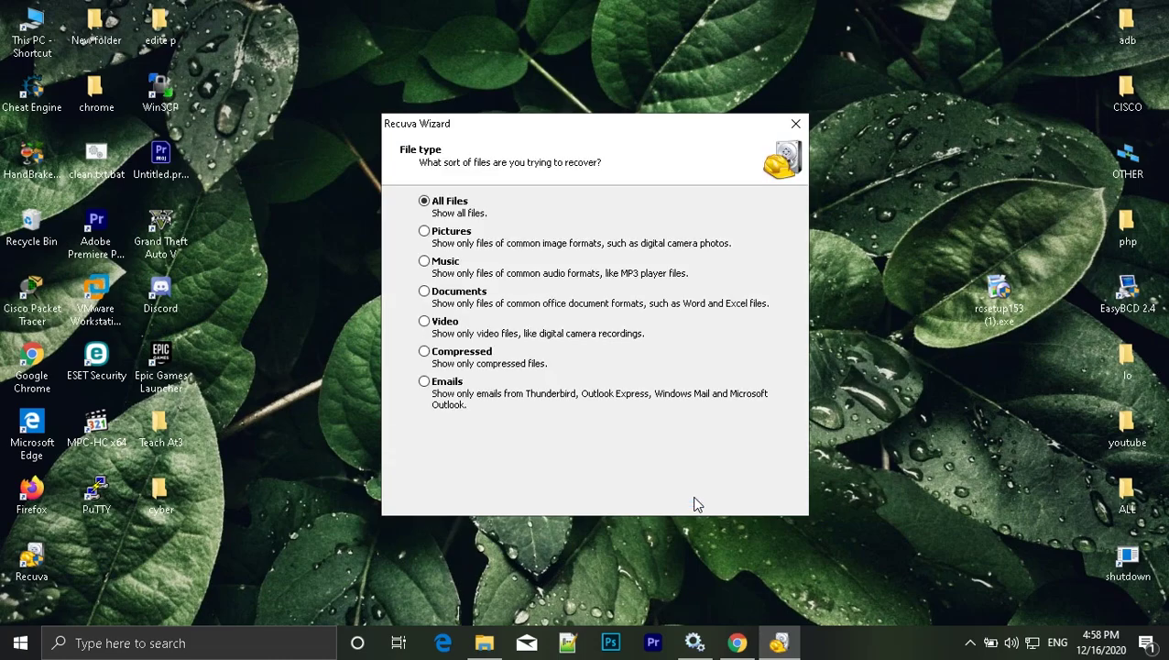
left_click(718, 497)
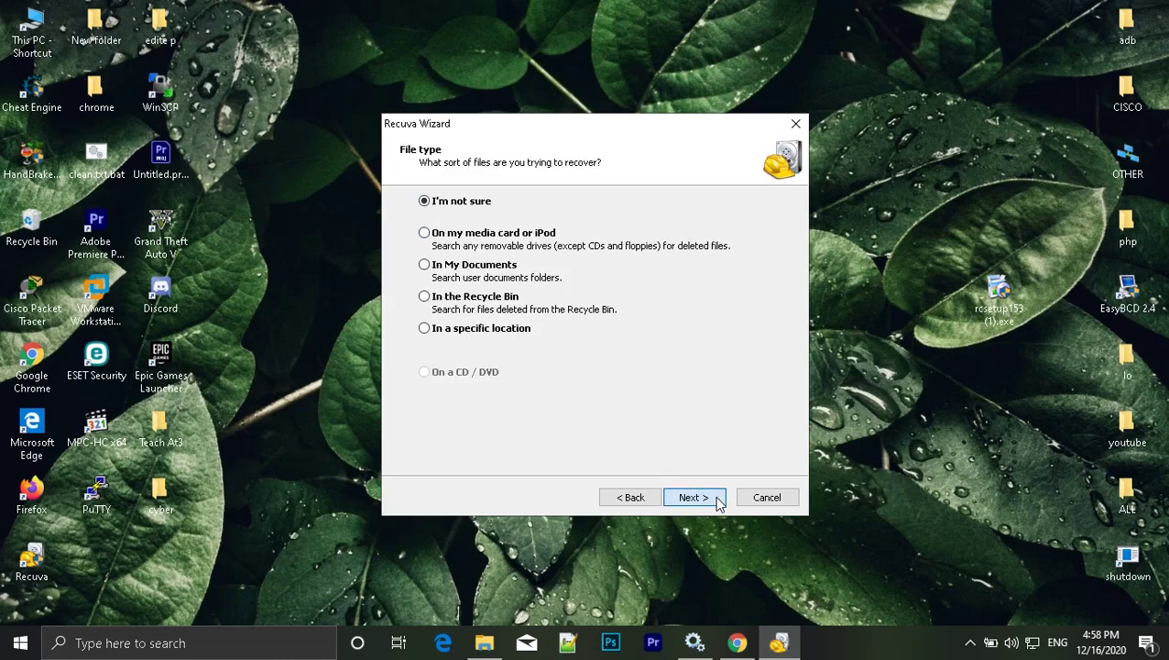
Set the search location to the specific location G:\, the New Volume drive
left_click(495, 328)
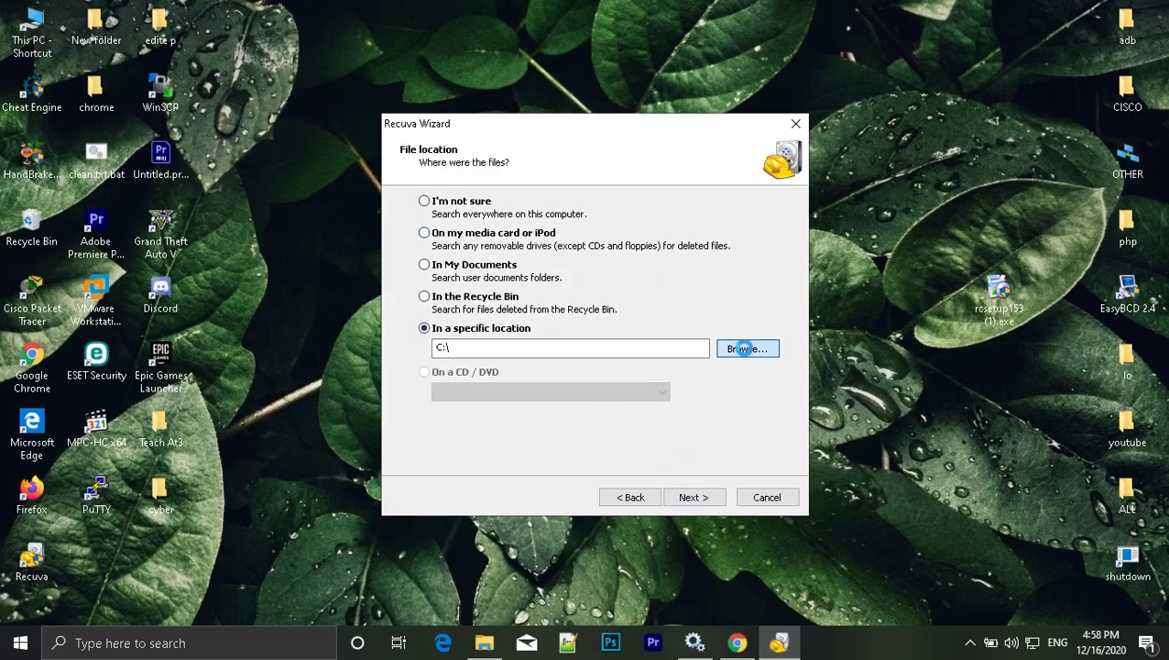
left_click(744, 349)
scroll(637, 362, "down", 5)
scroll(638, 363, "down", 2)
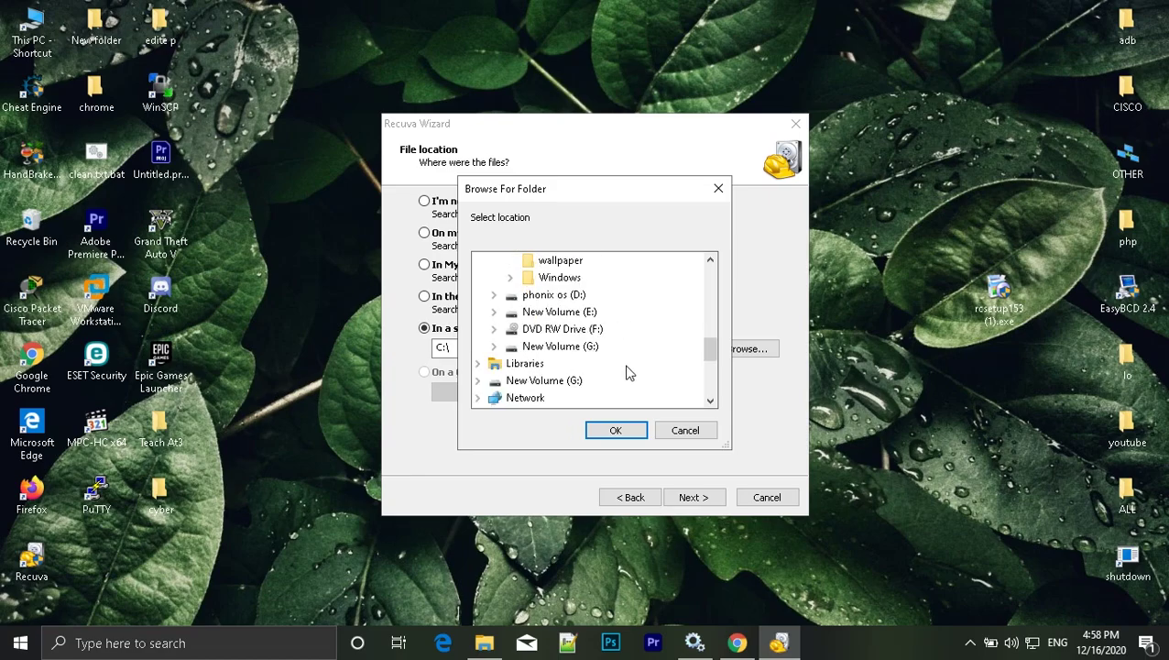
left_click(586, 346)
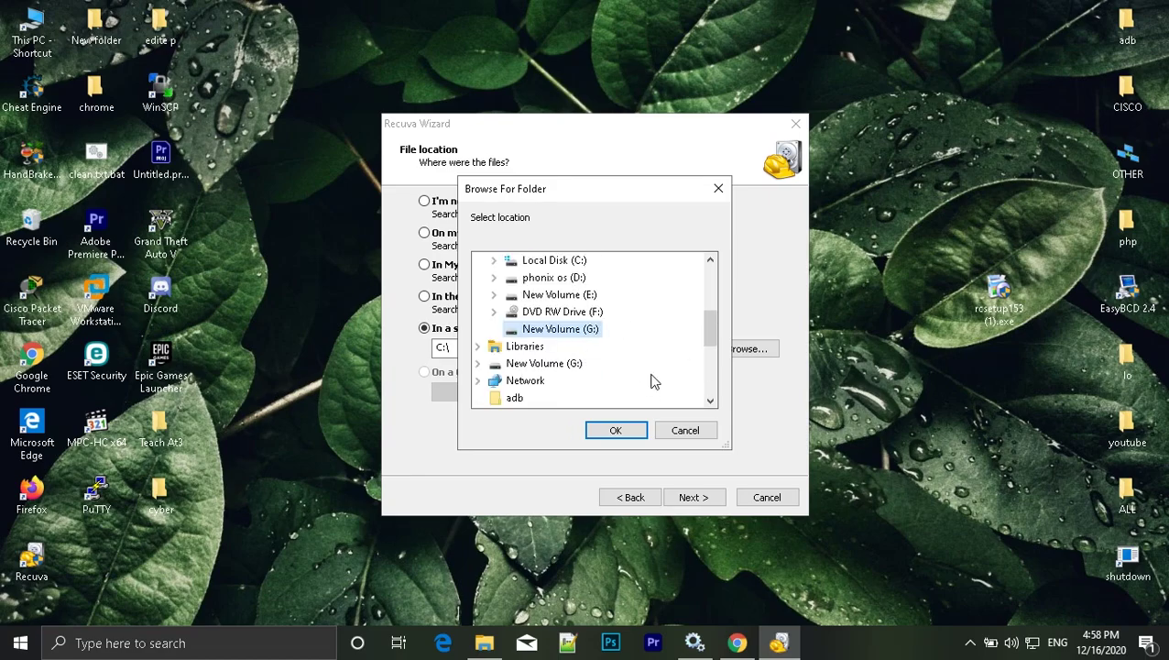
left_click(626, 441)
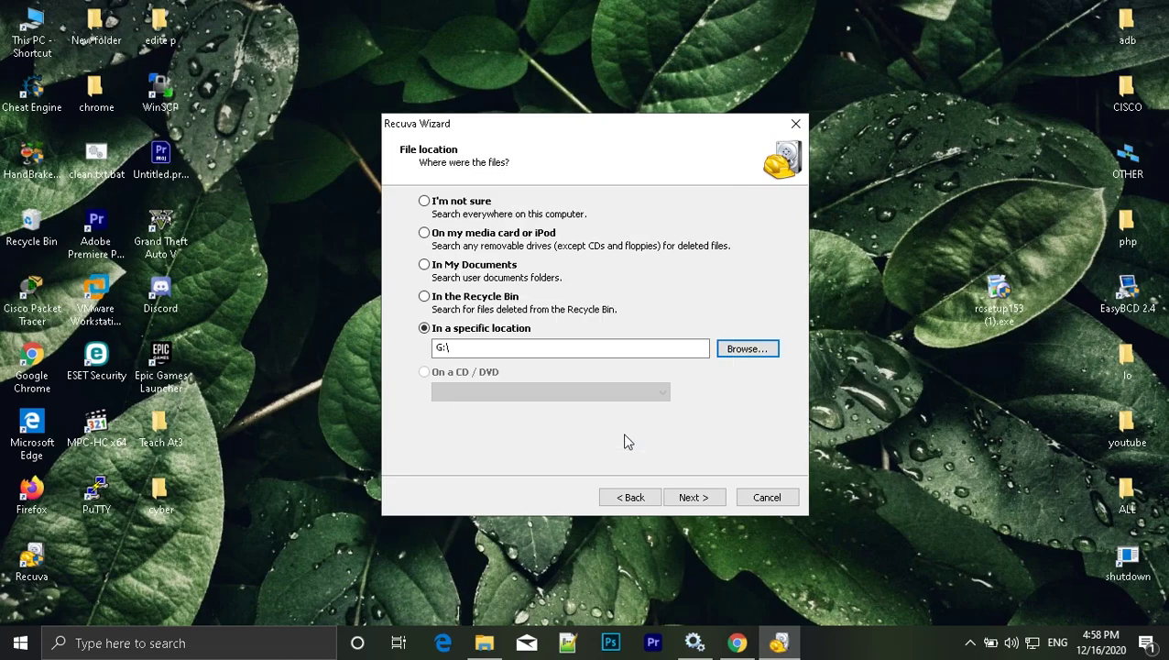
Enable Deep Scan and start the search for deleted files on drive G:
left_click(704, 497)
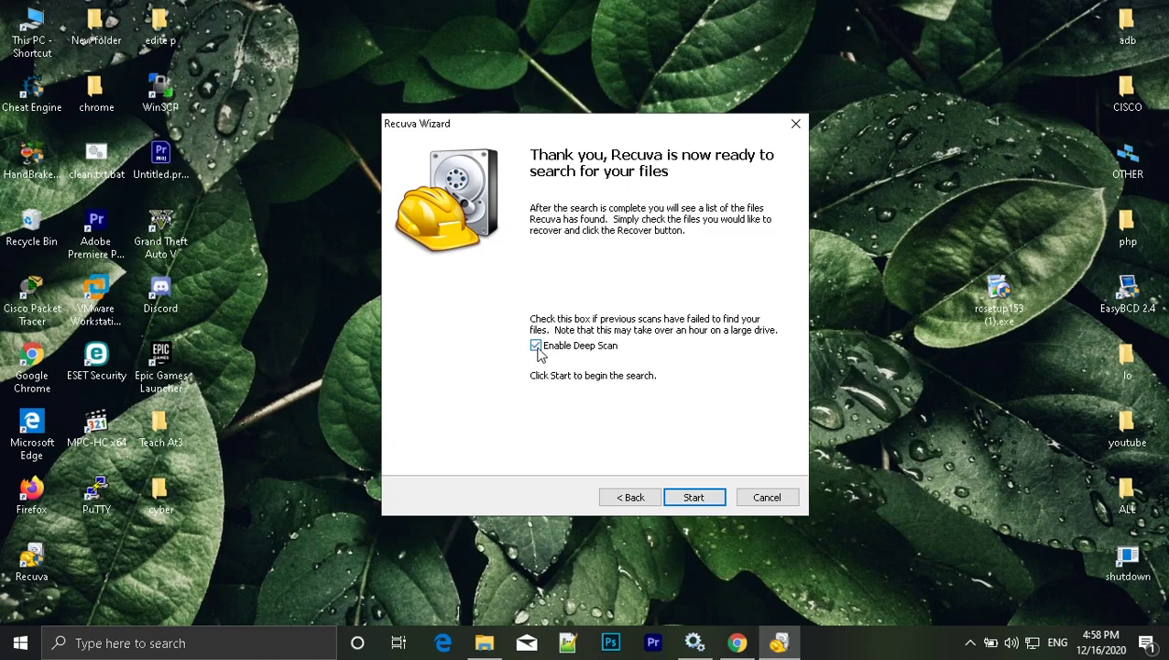
left_click(696, 497)
left_click_drag(732, 262, 602, 227)
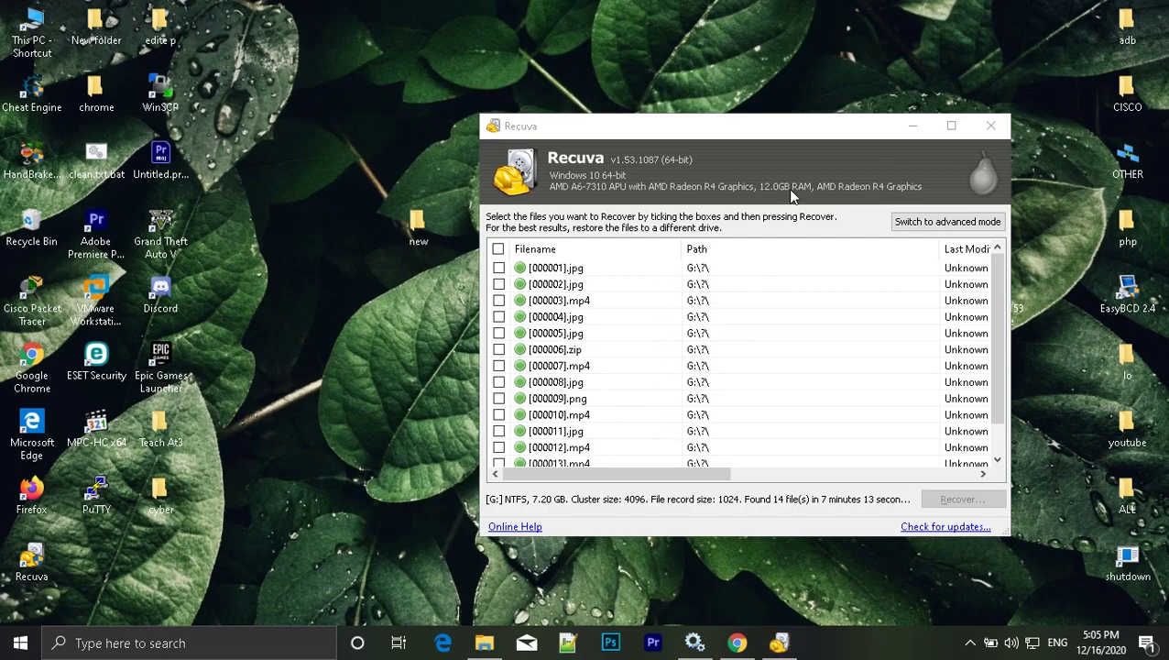
Look through the list of found files and mark all of them for recovery
left_click_drag(778, 125, 618, 92)
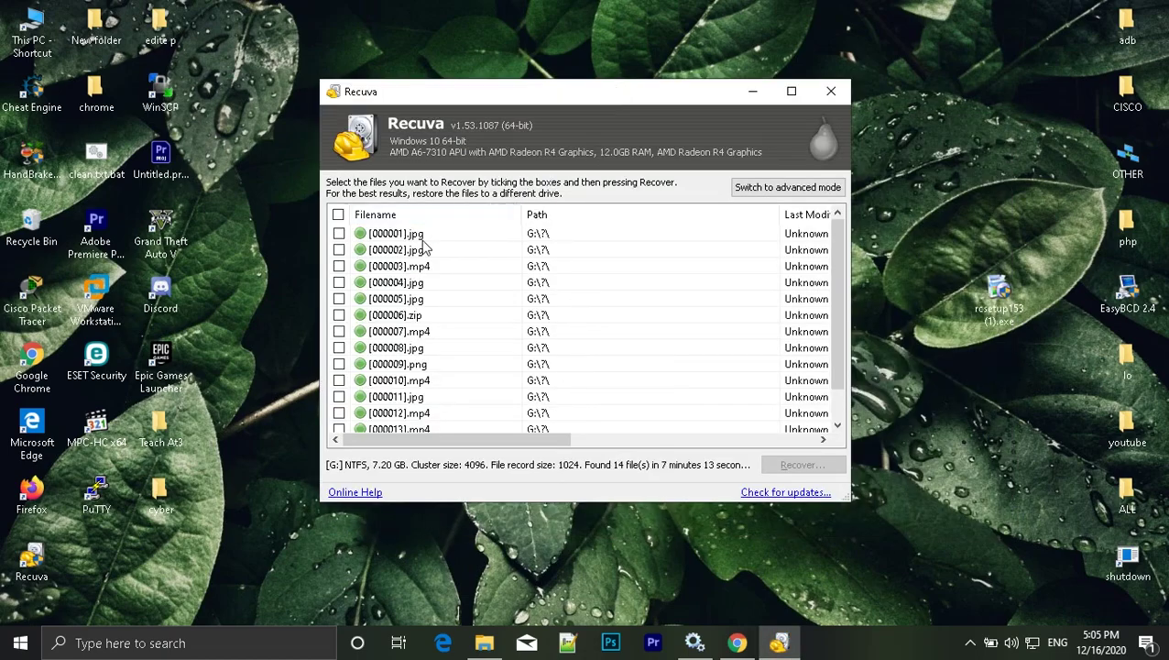
scroll(423, 261, "down", 1)
scroll(477, 305, "up", 1)
left_click(338, 214)
scroll(446, 298, "down", 1)
scroll(446, 297, "up", 1)
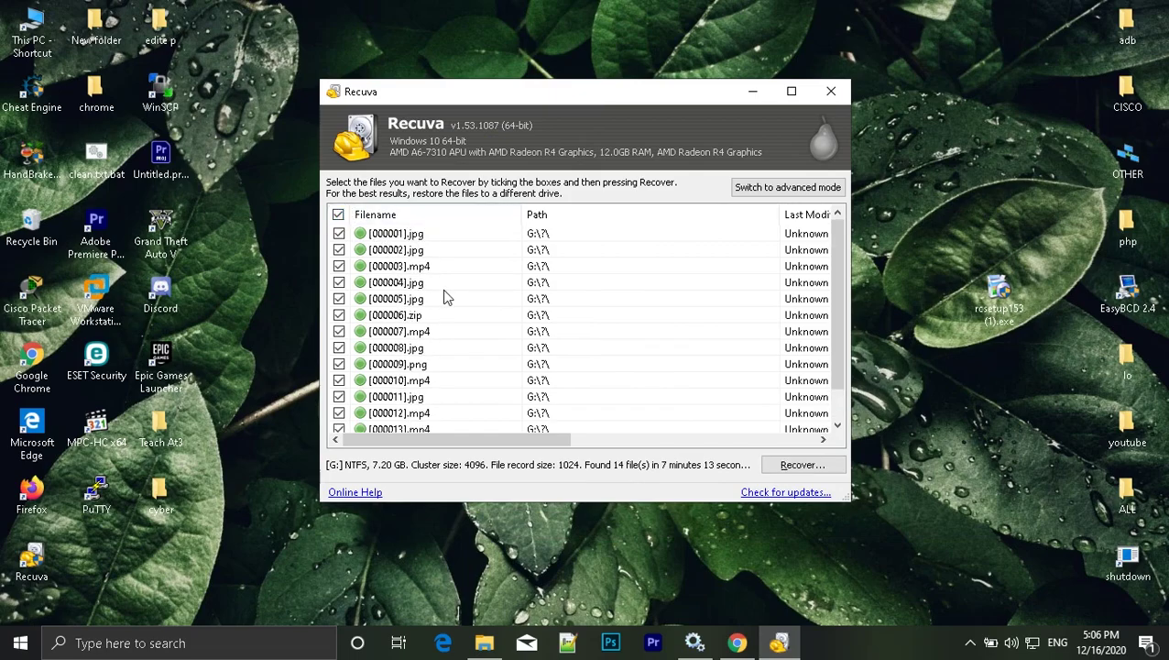
Recover the marked files to the folder new on the Desktop and dismiss the completion report
left_click(810, 464)
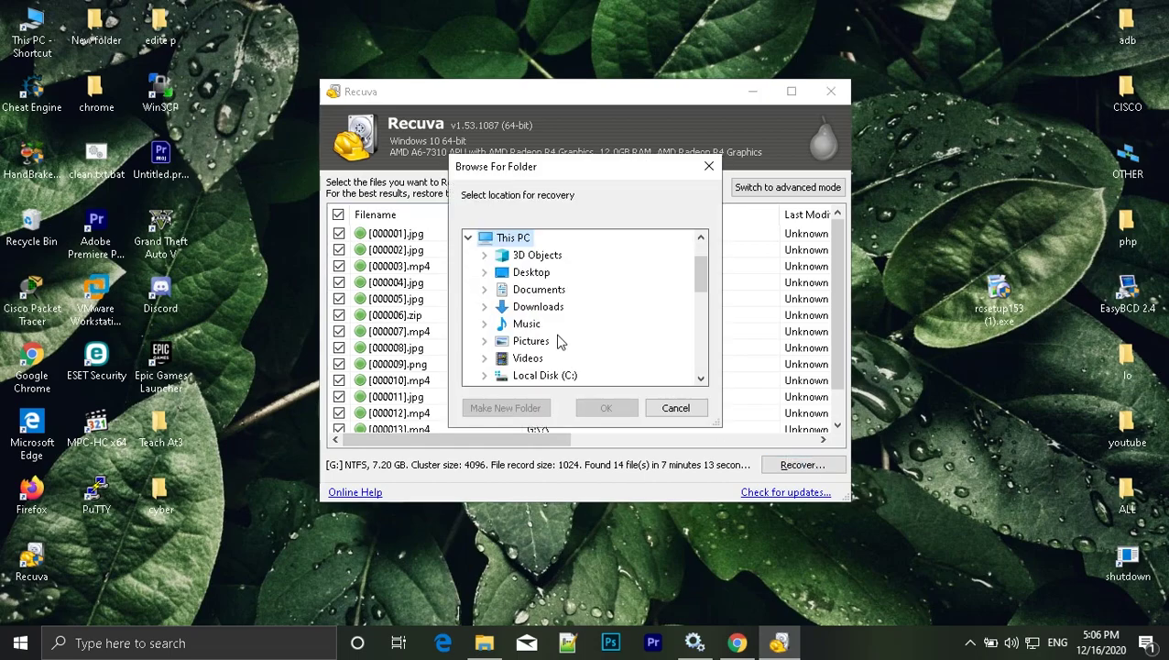
left_click(530, 272)
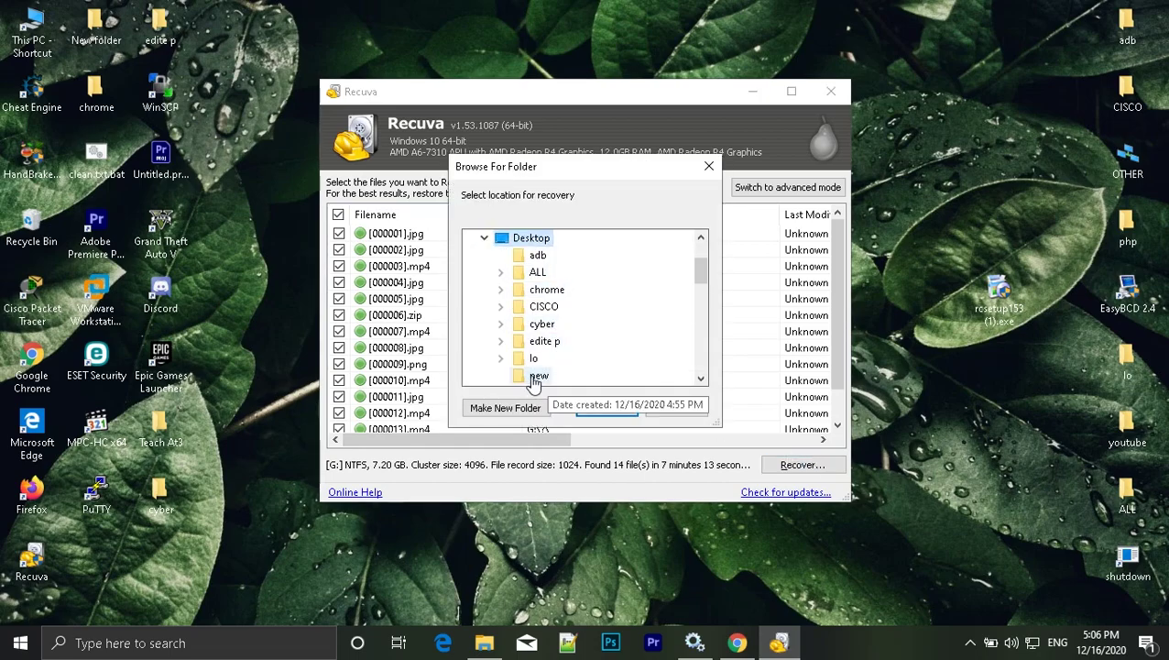
left_click(538, 376)
left_click(606, 408)
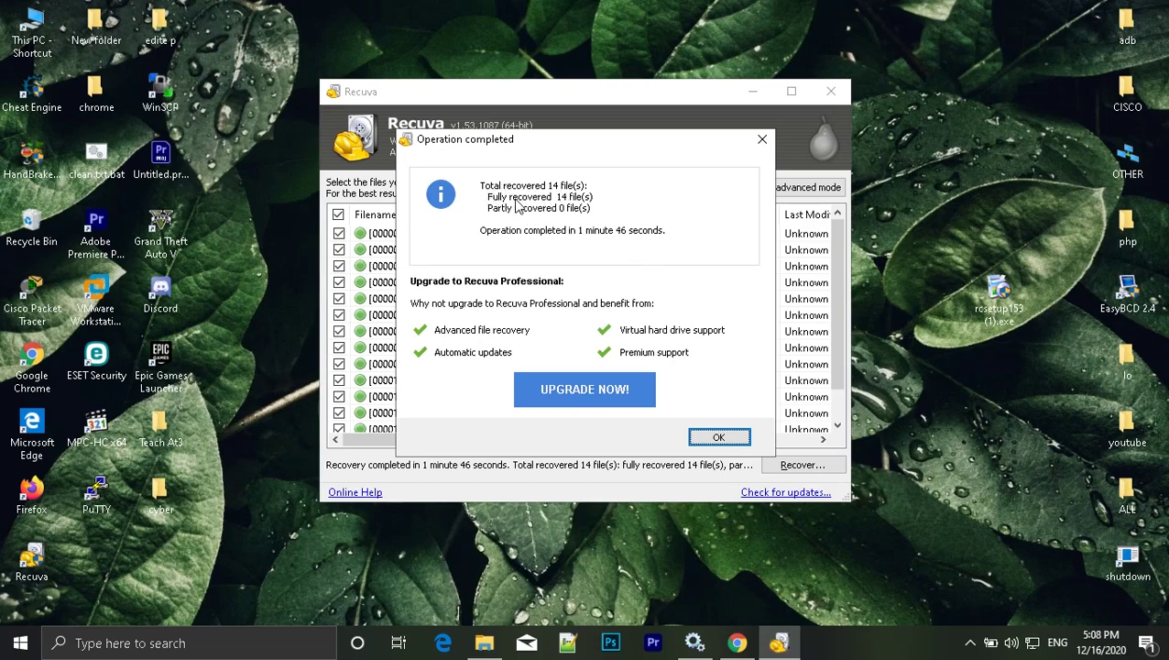
left_click(729, 435)
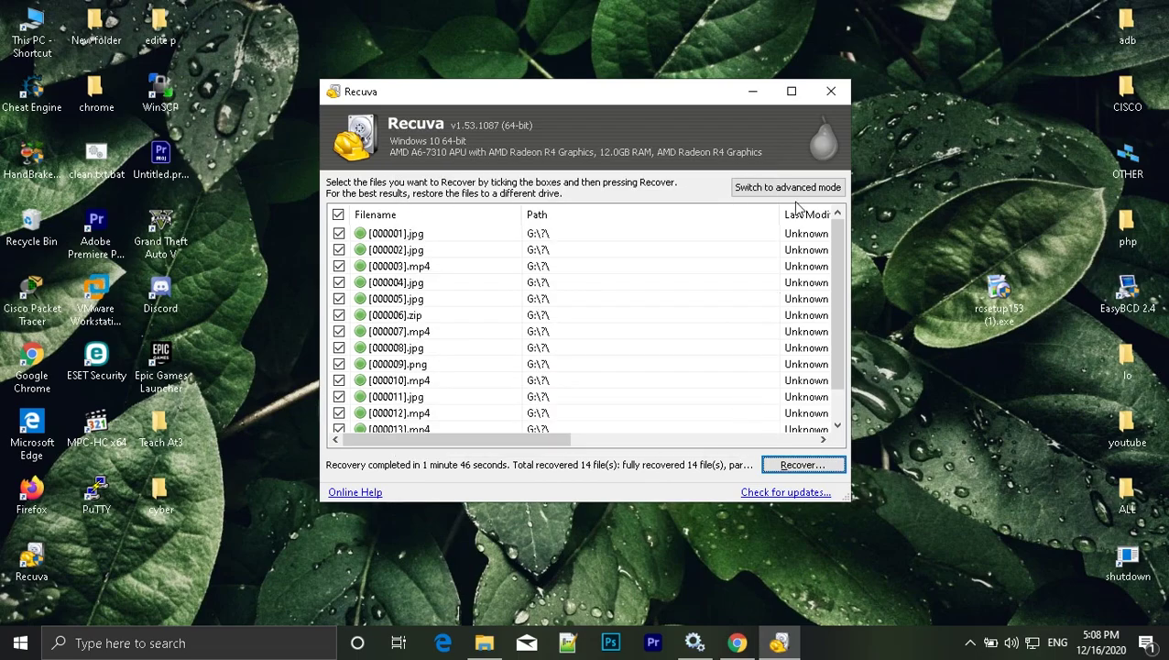
Minimize Recuva, open the desktop folder new to check the recovered files, and close the folder window
left_click(753, 91)
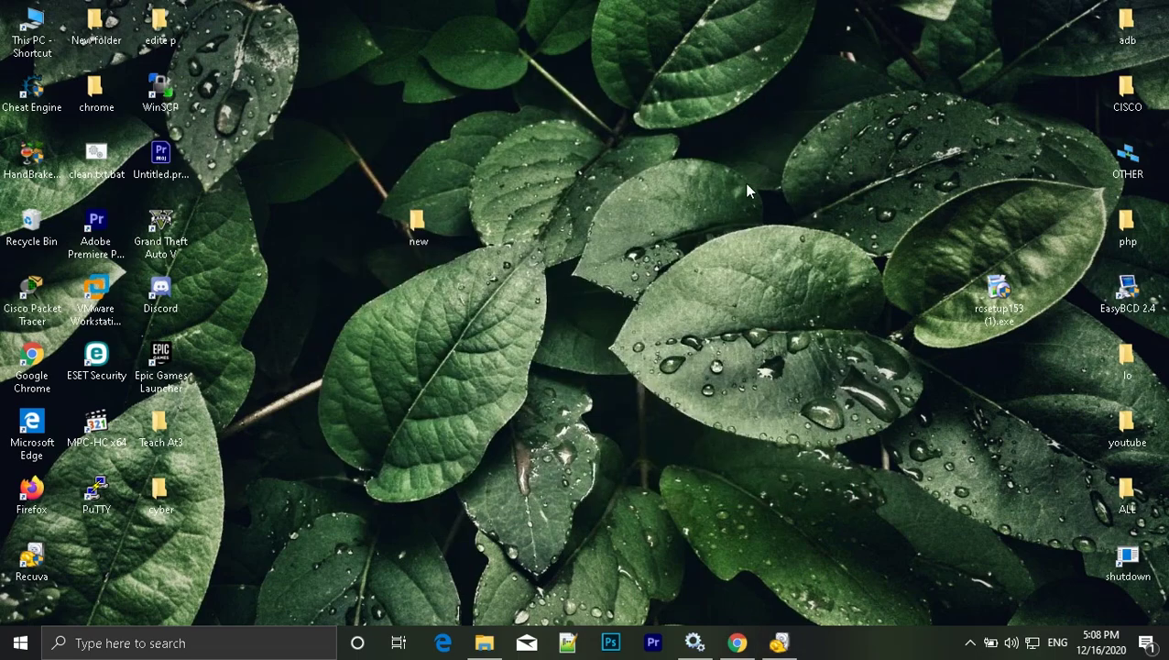
double_click(428, 238)
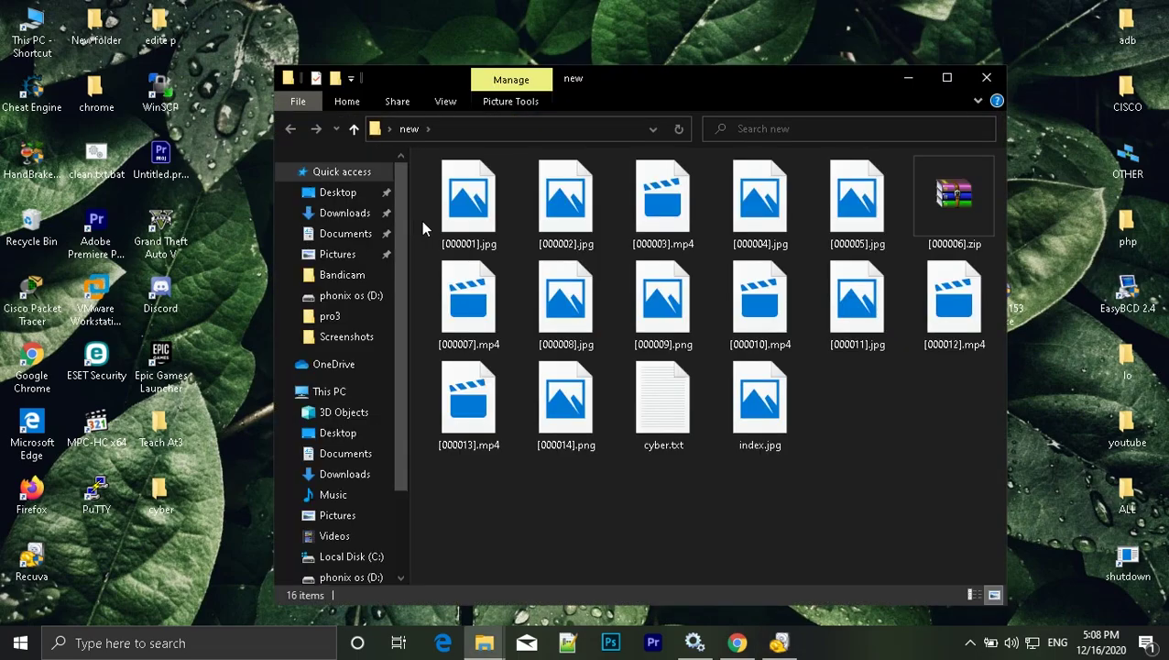
left_click_drag(958, 483, 461, 156)
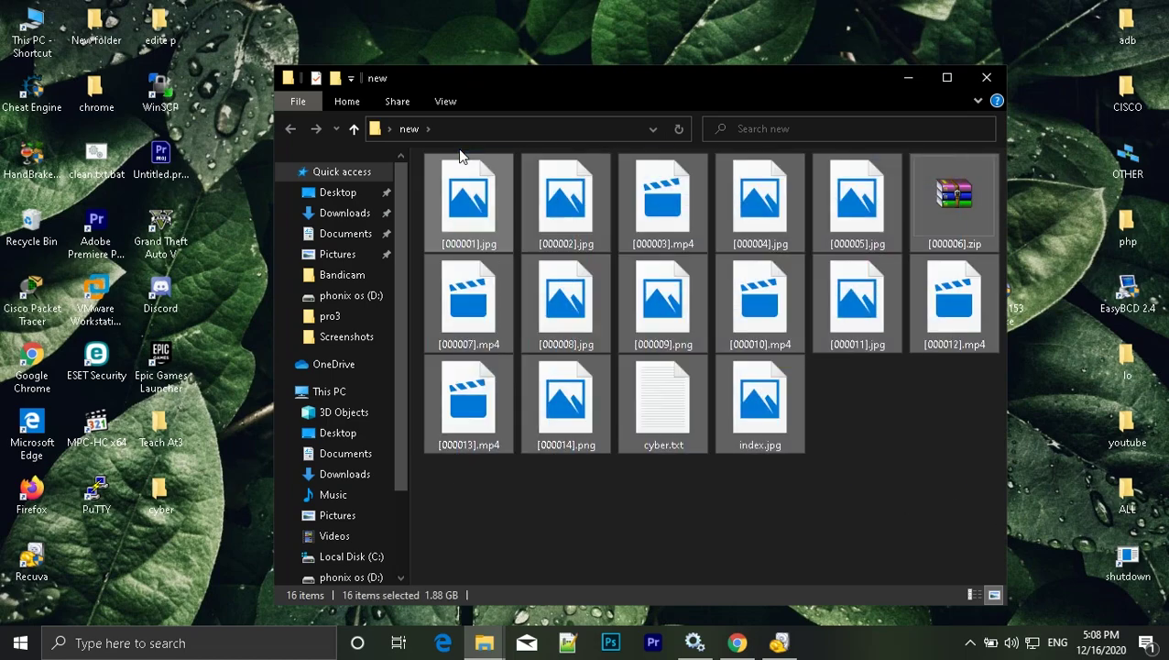
left_click(912, 422)
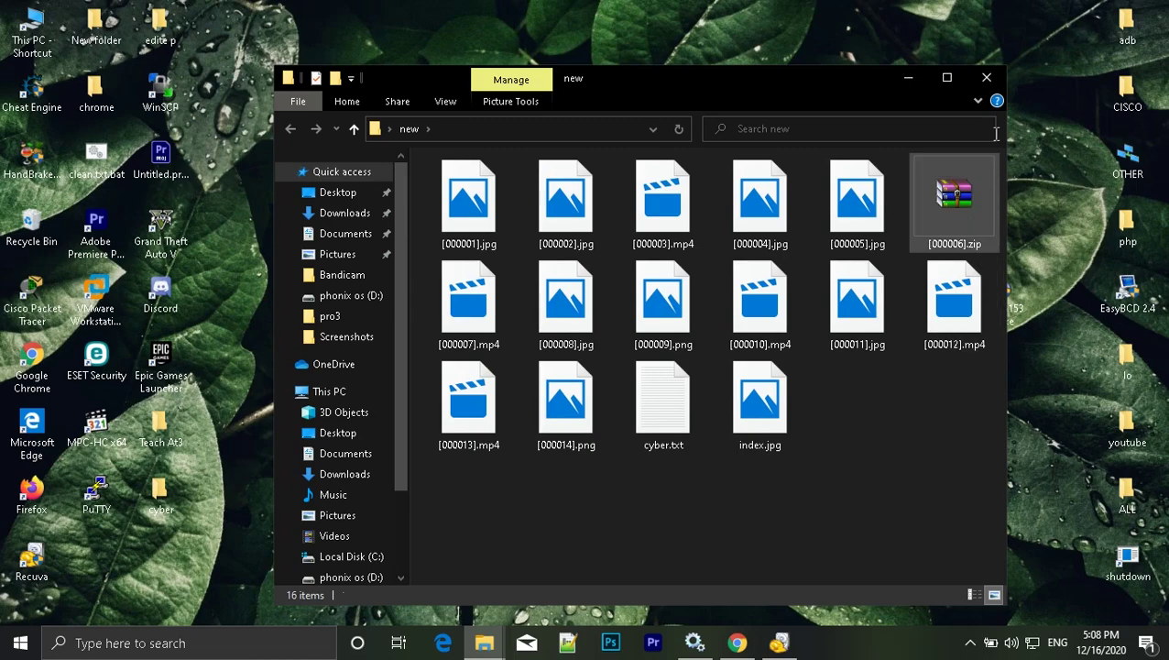
left_click(988, 79)
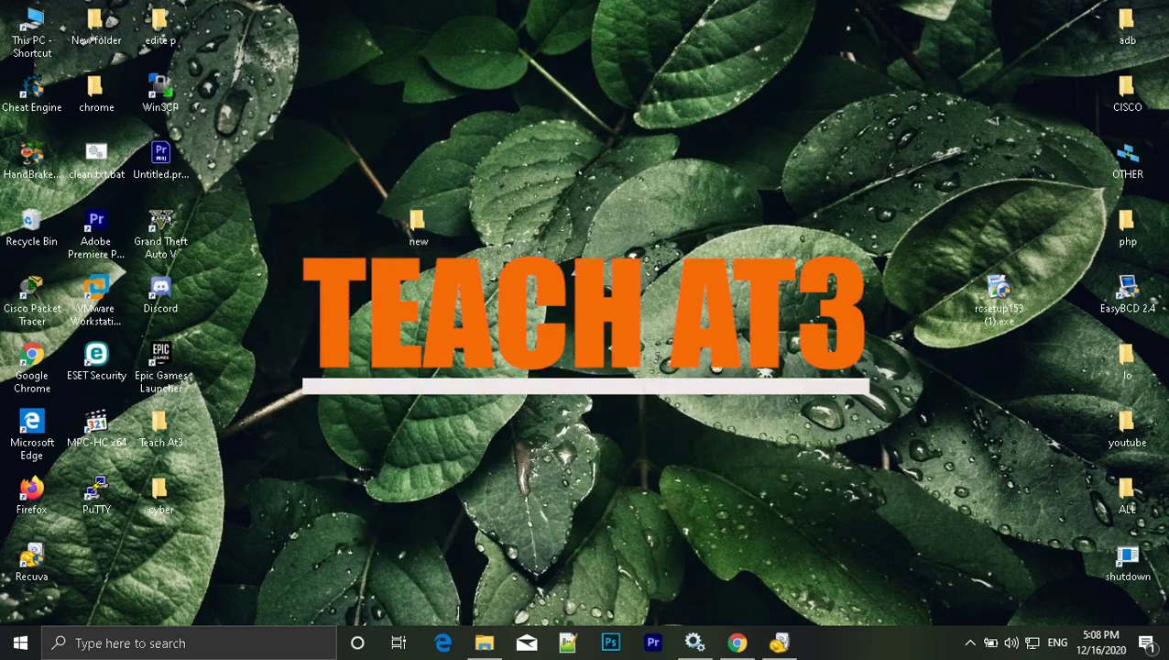
left_click_drag(498, 168, 935, 542)
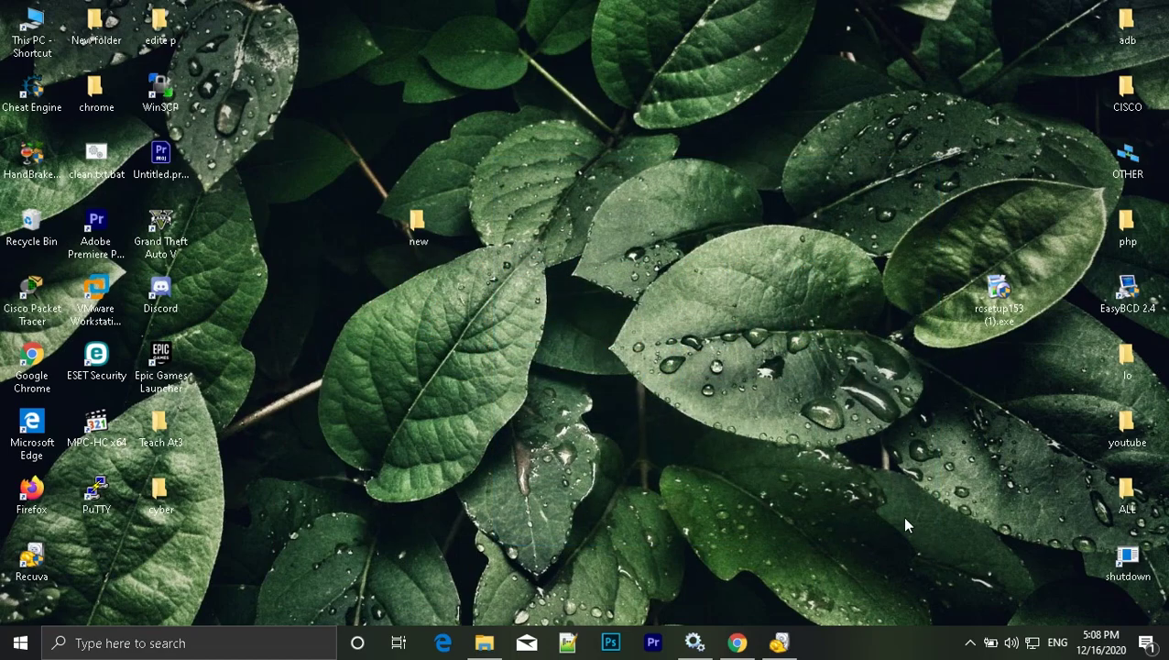